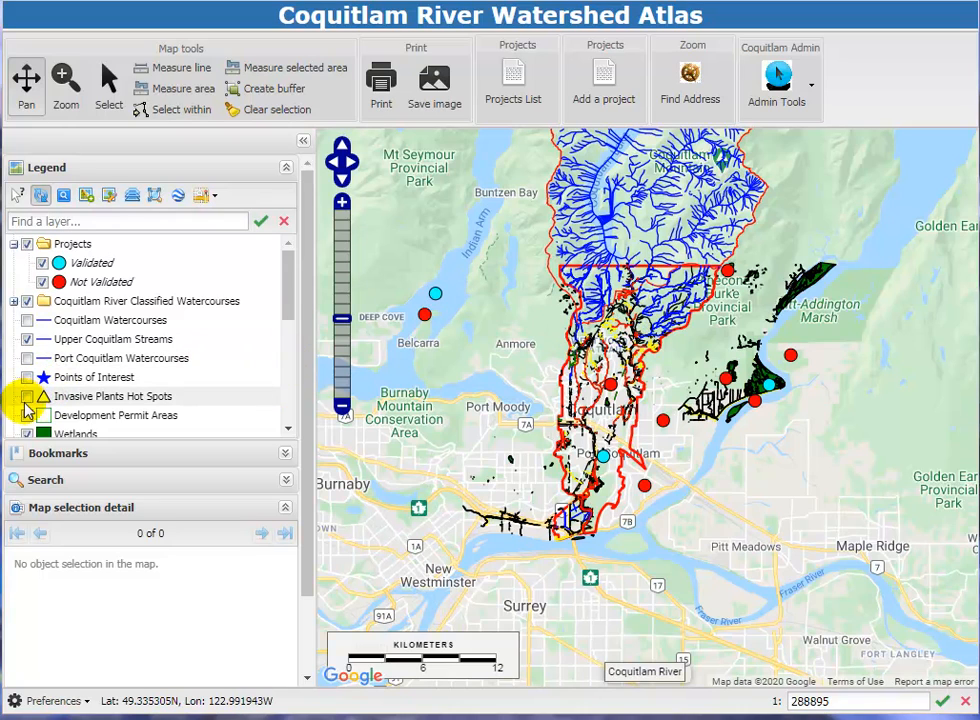
Turn the Invasive Plants Hot Spots layer on to show its map markers and switch it back off.
left_click(27, 398)
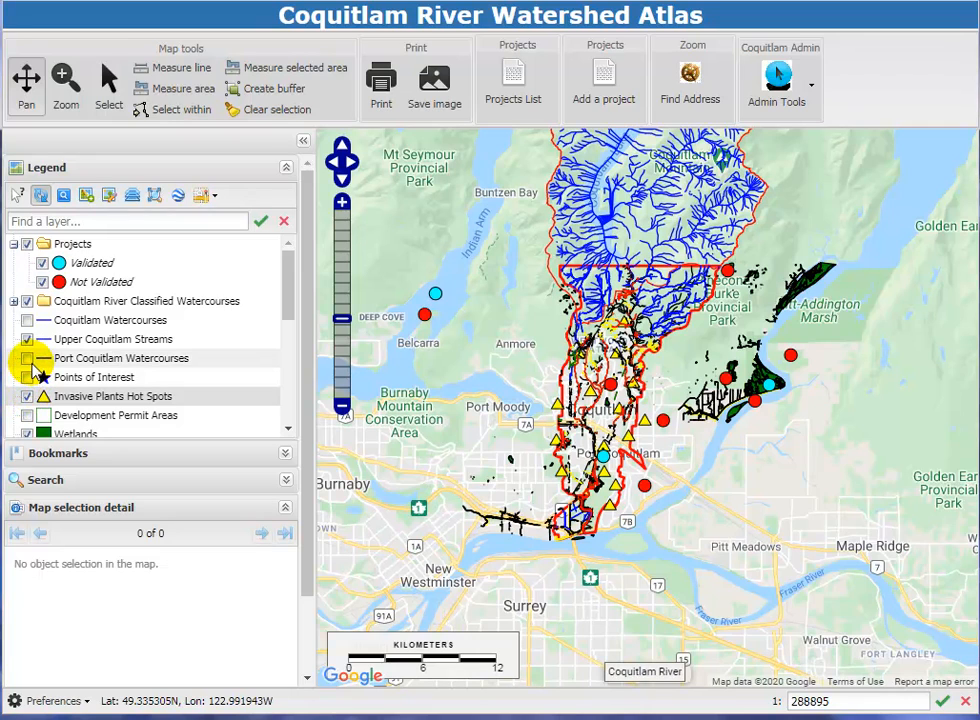
left_click(27, 378)
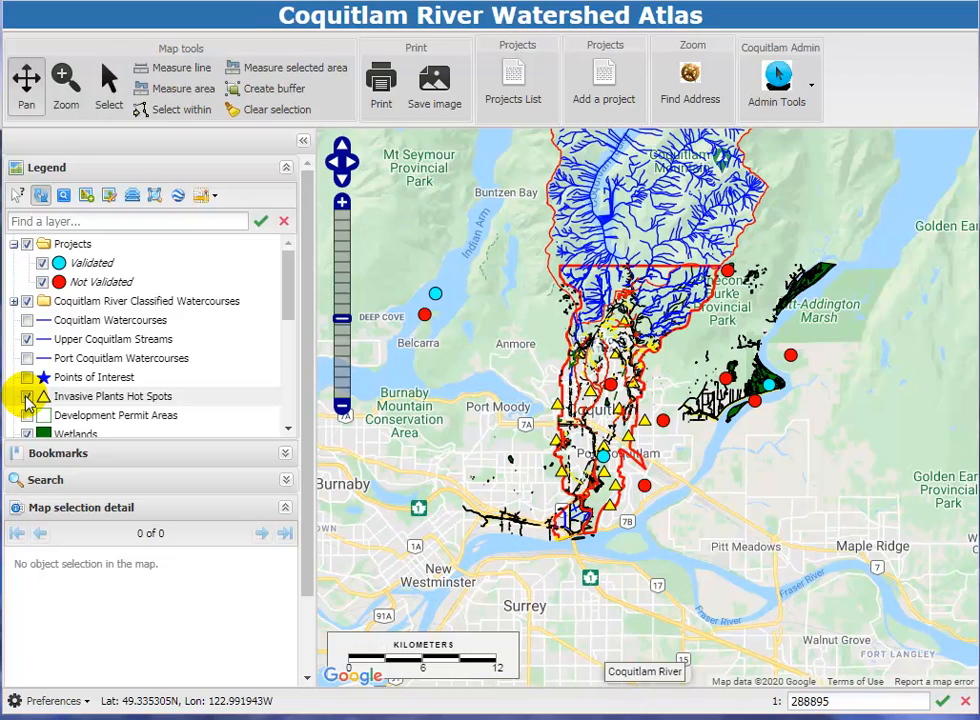
left_click(27, 397)
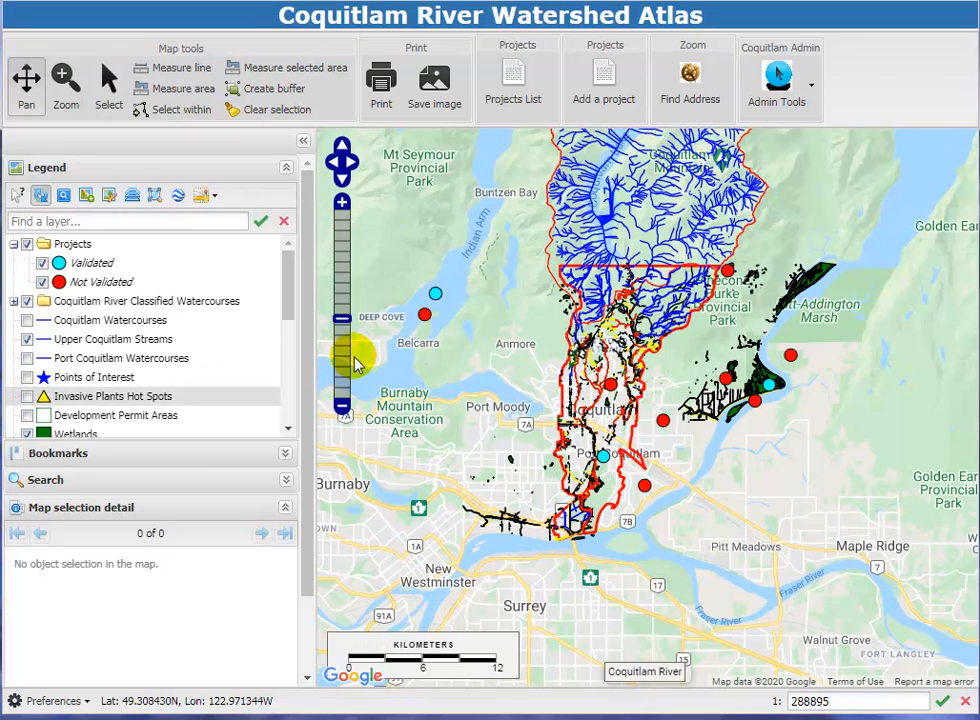
key("space")
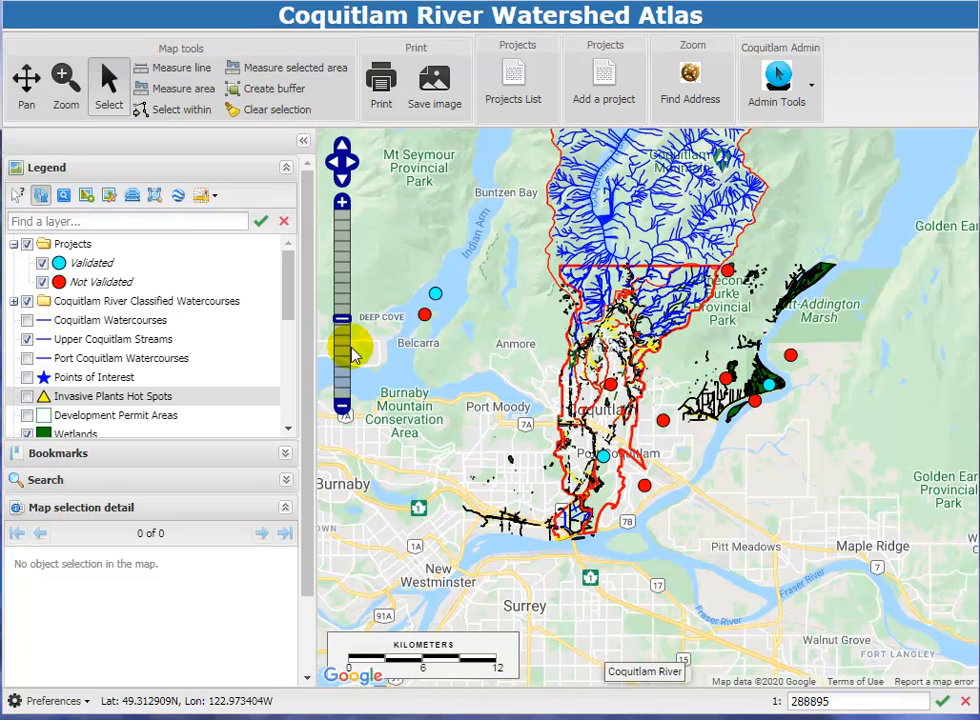
Zoom the map in on Coquitlam to a scale of 1:72224 and pan eastward over Port Coquitlam.
left_click(64, 78)
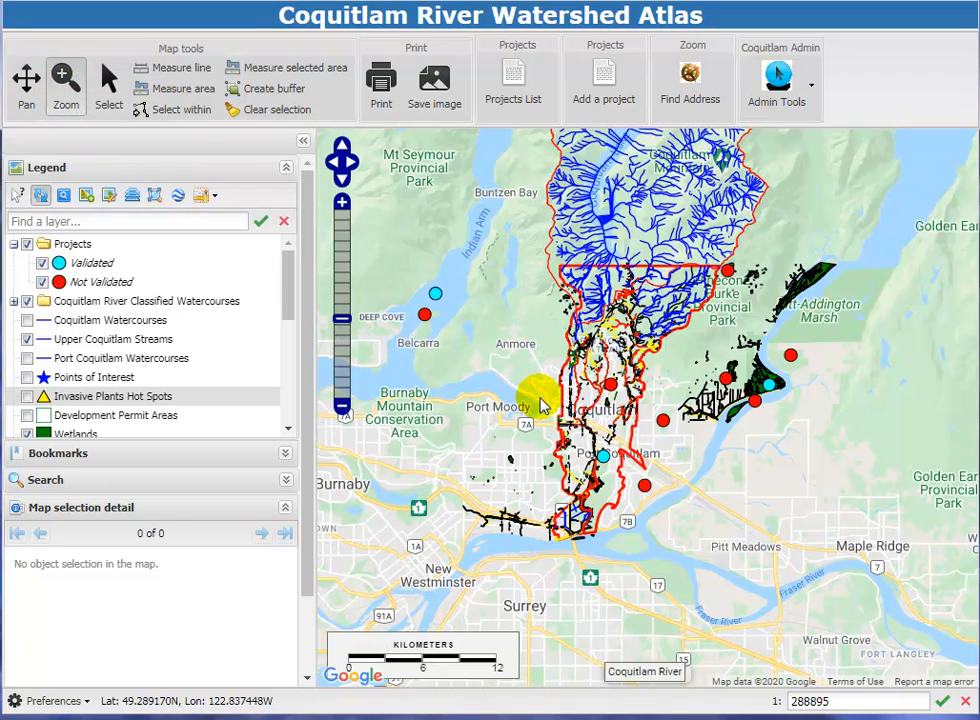
left_click_drag(540, 398, 598, 452)
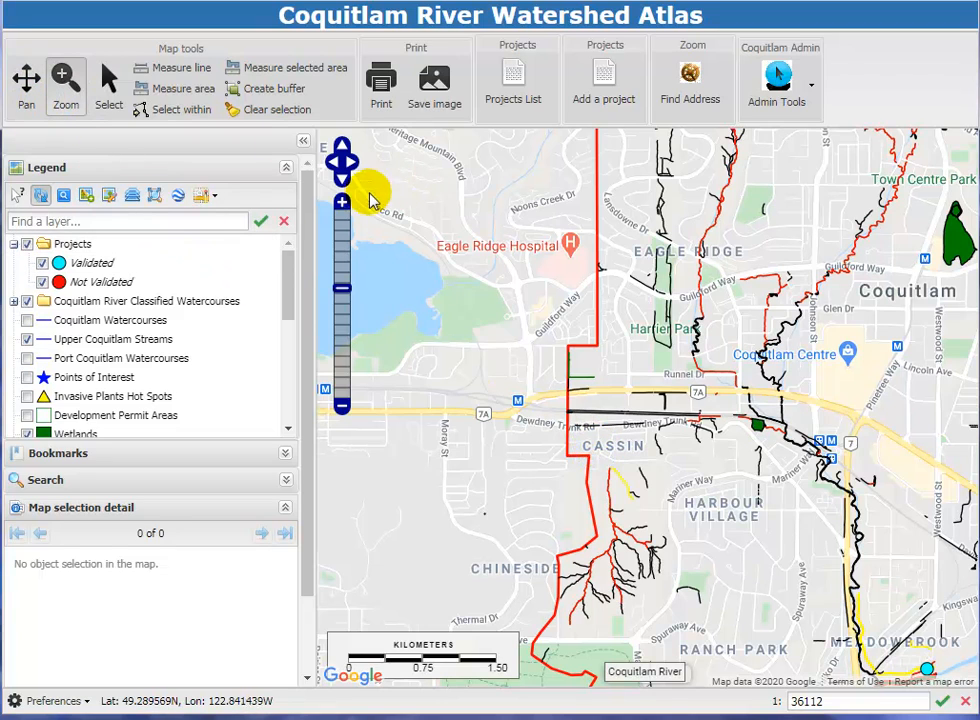
mouse_move(350, 289)
left_mouse_down()
mouse_move(339, 284)
mouse_move(341, 268)
mouse_move(339, 299)
left_mouse_up()
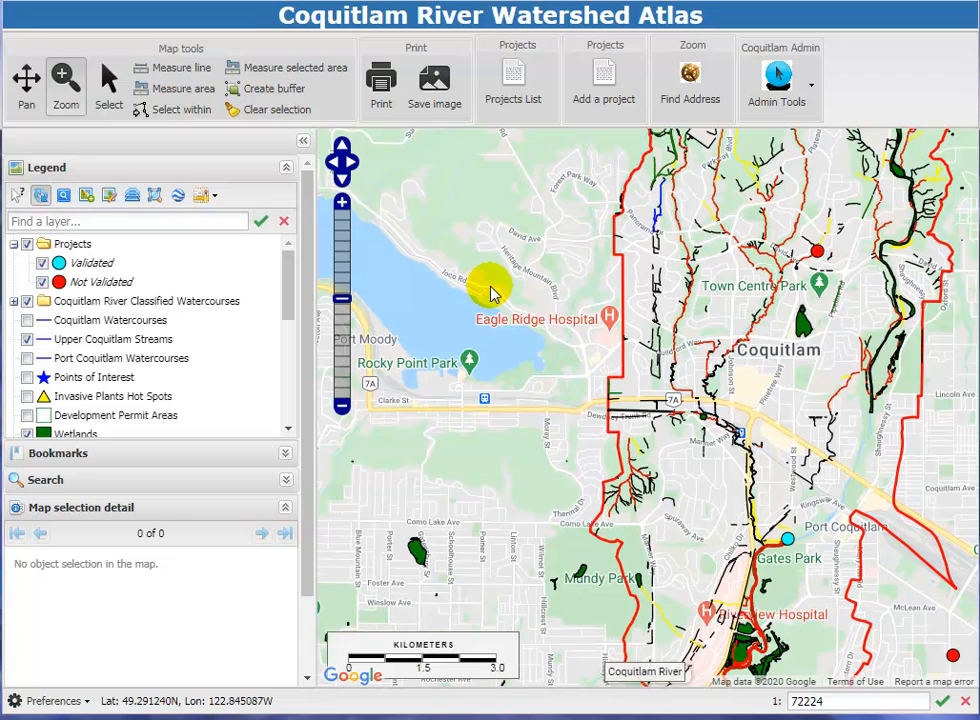
left_click(27, 79)
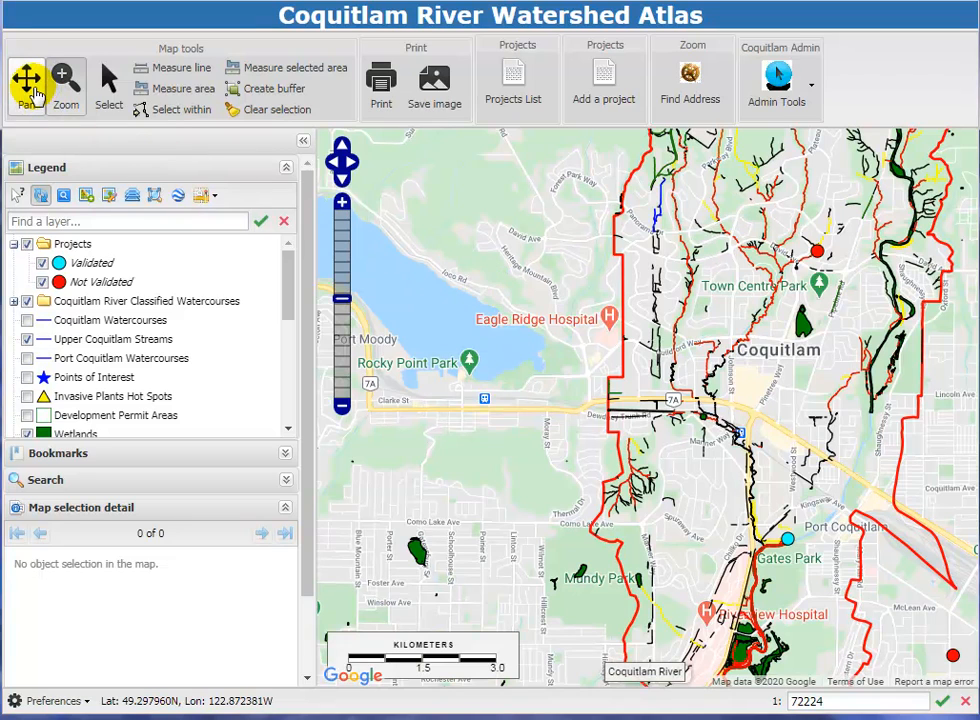
left_click_drag(570, 340, 466, 271)
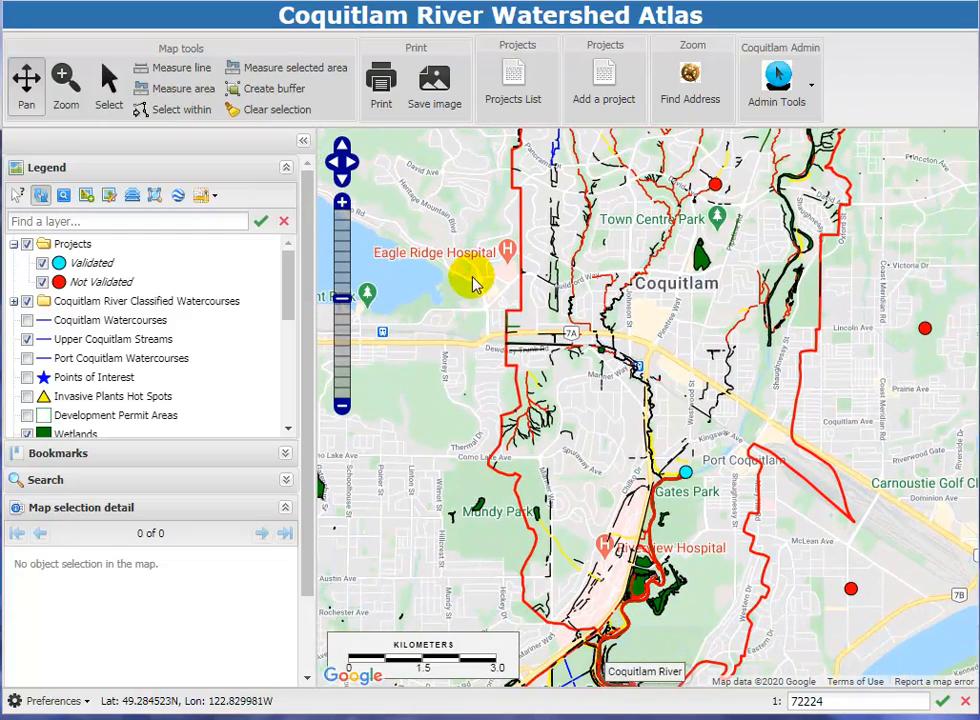
left_click(353, 165)
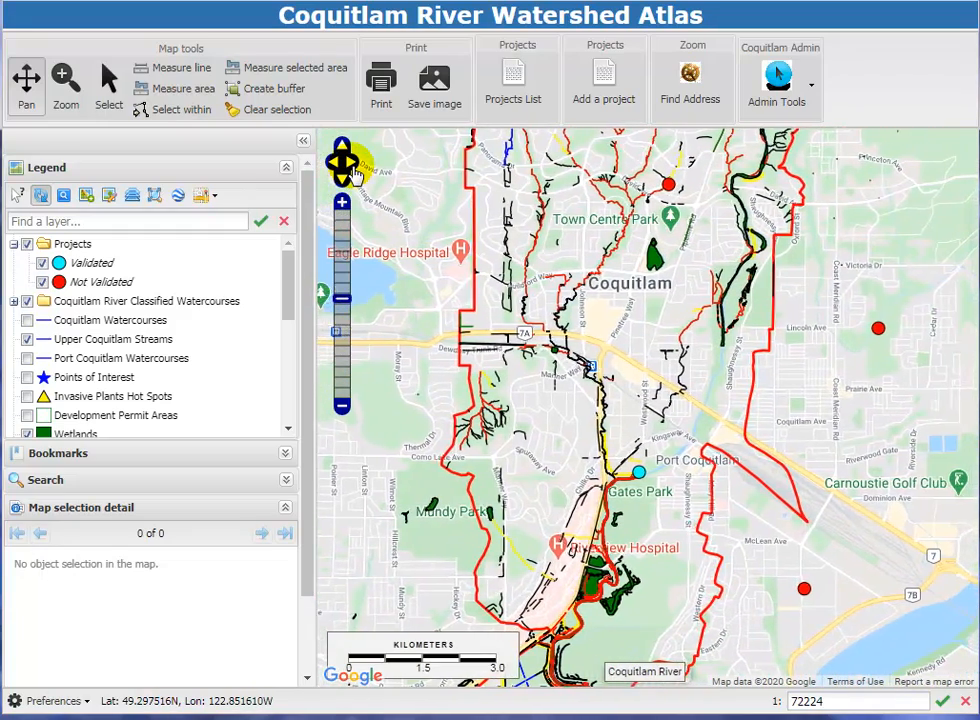
left_click(353, 166)
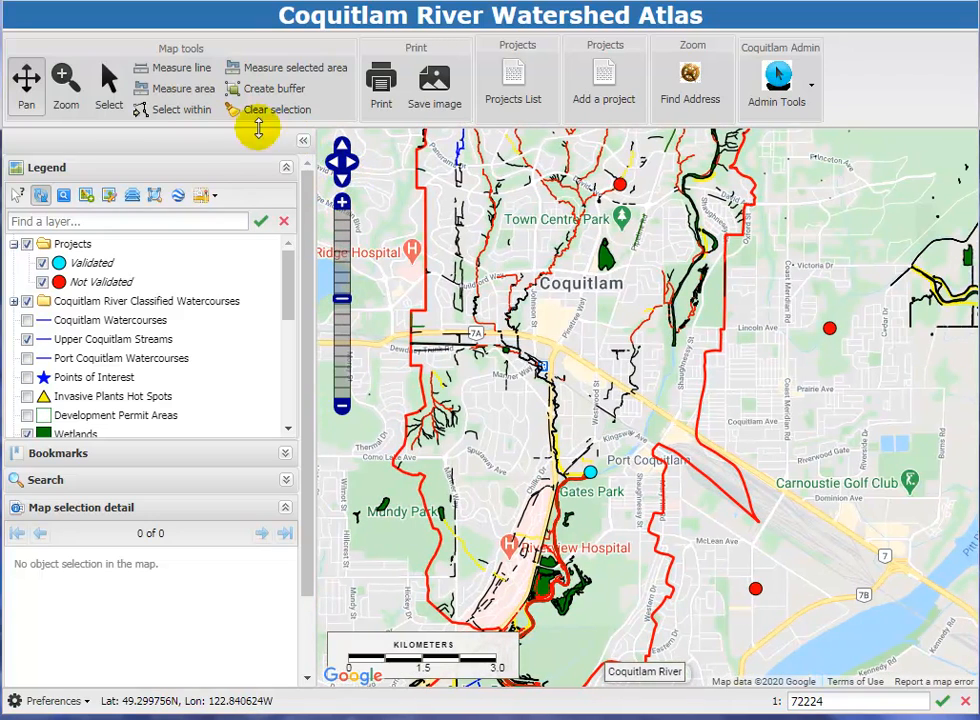
Zoom in on the neighbourhood around École Westwood Elementary and Westwood Park to a scale of 1:4514.
left_click(67, 78)
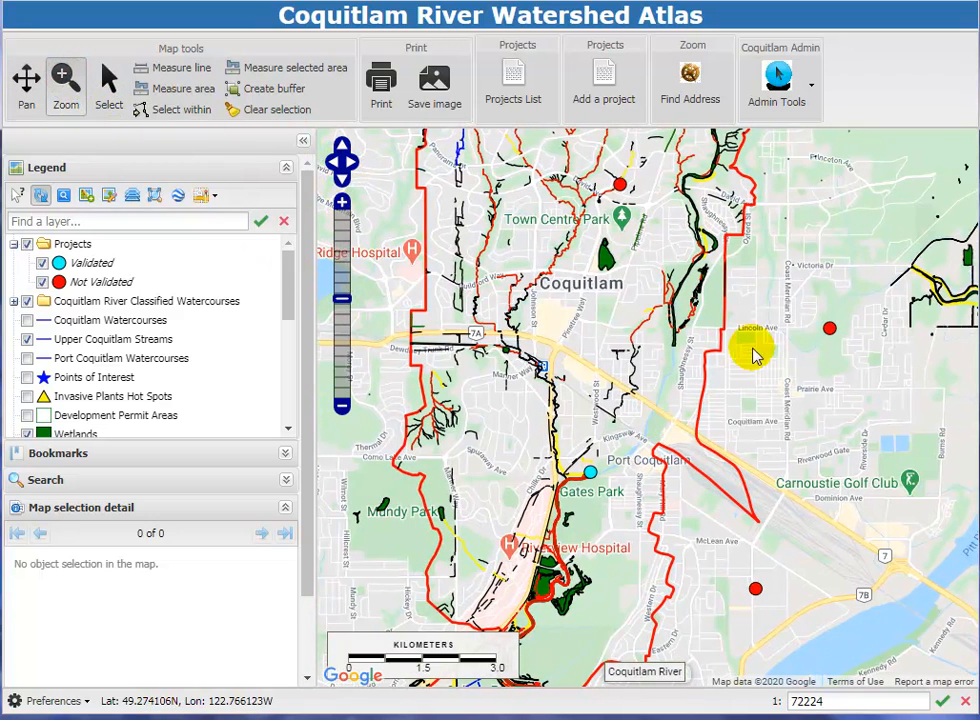
left_click(663, 365)
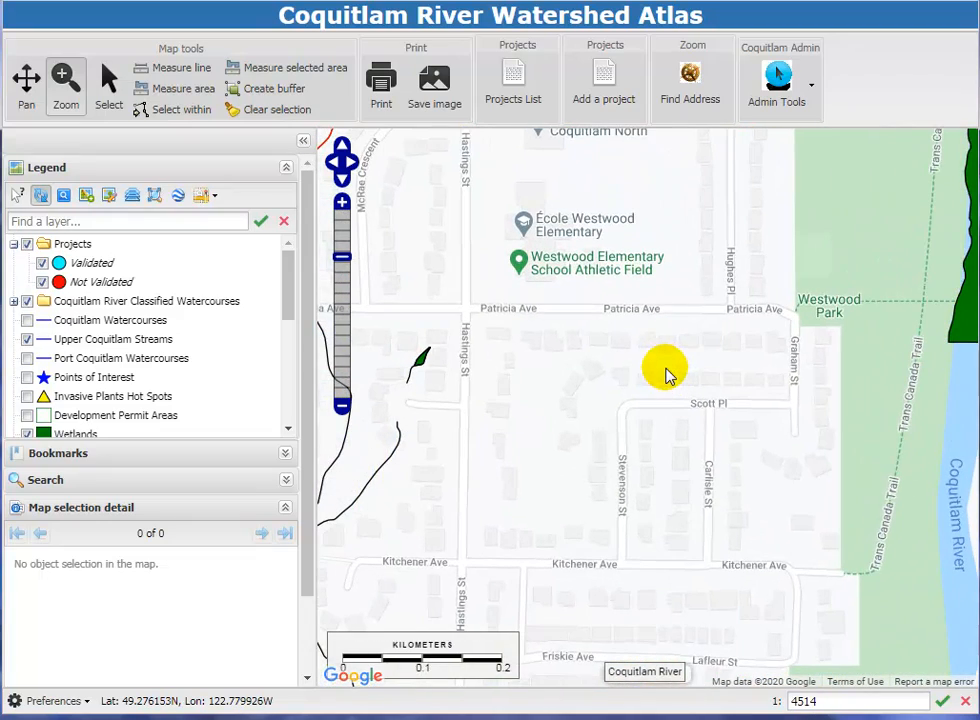
left_click_drag(668, 254, 715, 313)
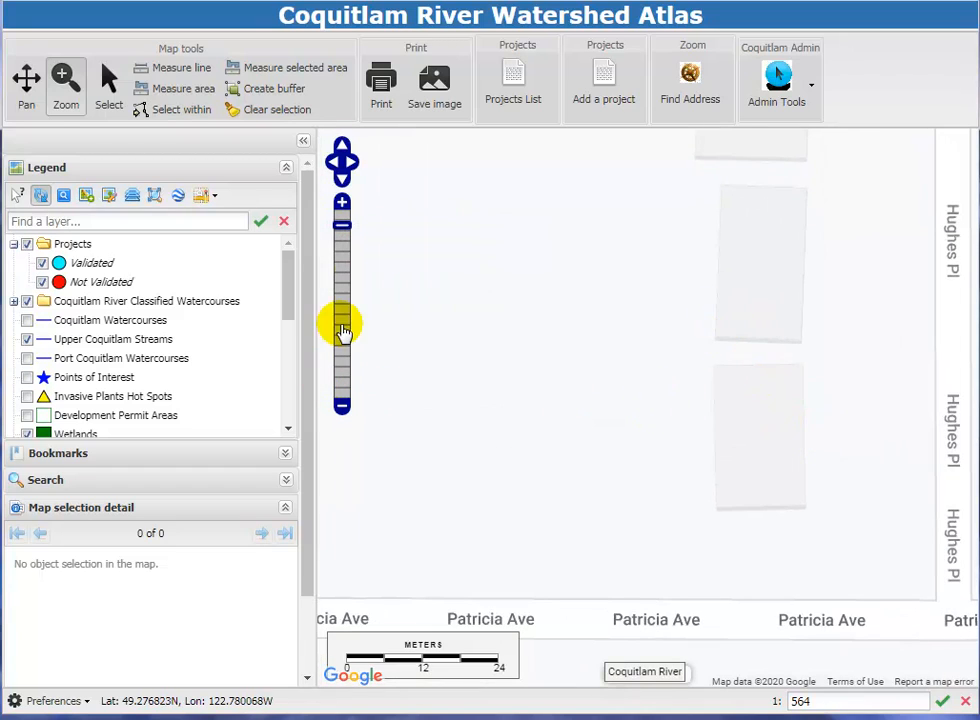
left_click_drag(342, 231, 340, 256)
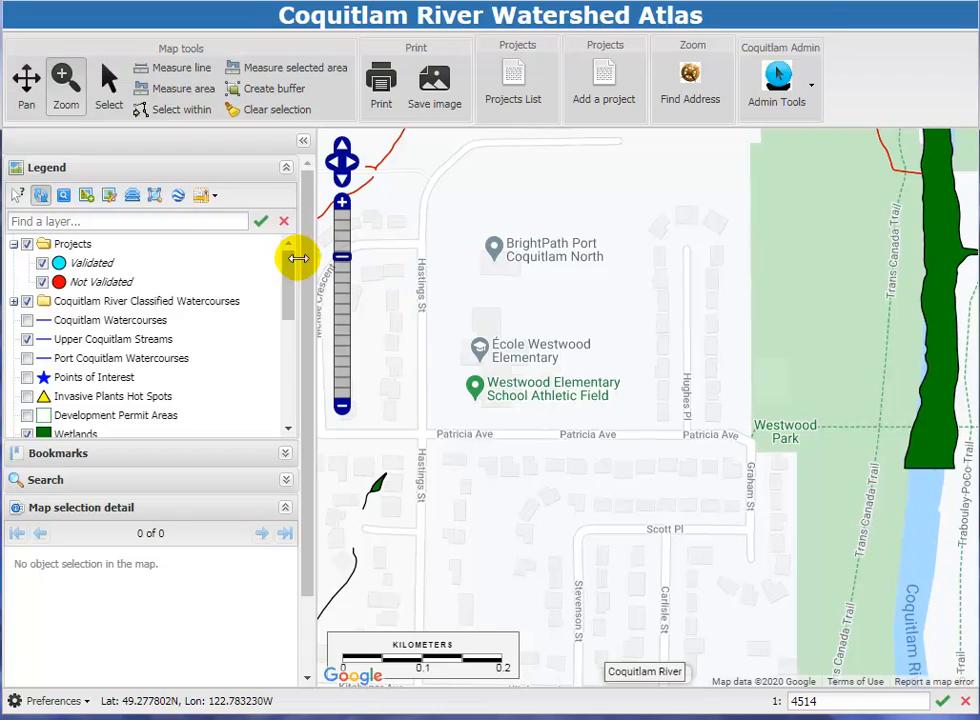
Narrow the legend side panel, collapse it for a full-width map, and expand it again.
left_click_drag(311, 255, 269, 258)
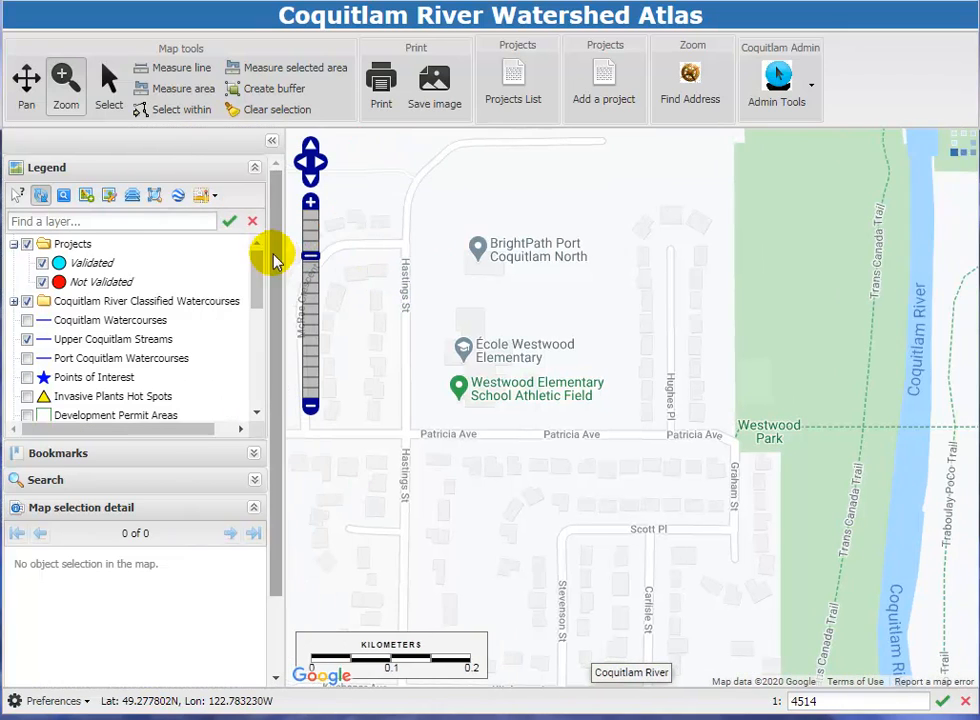
left_click(270, 145)
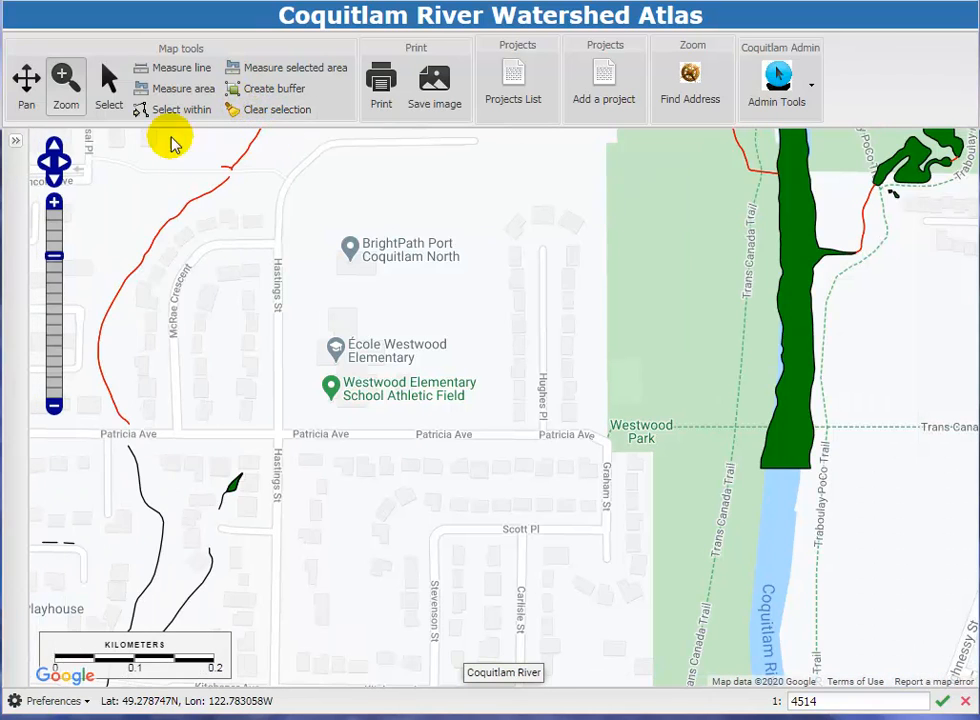
left_click(17, 143)
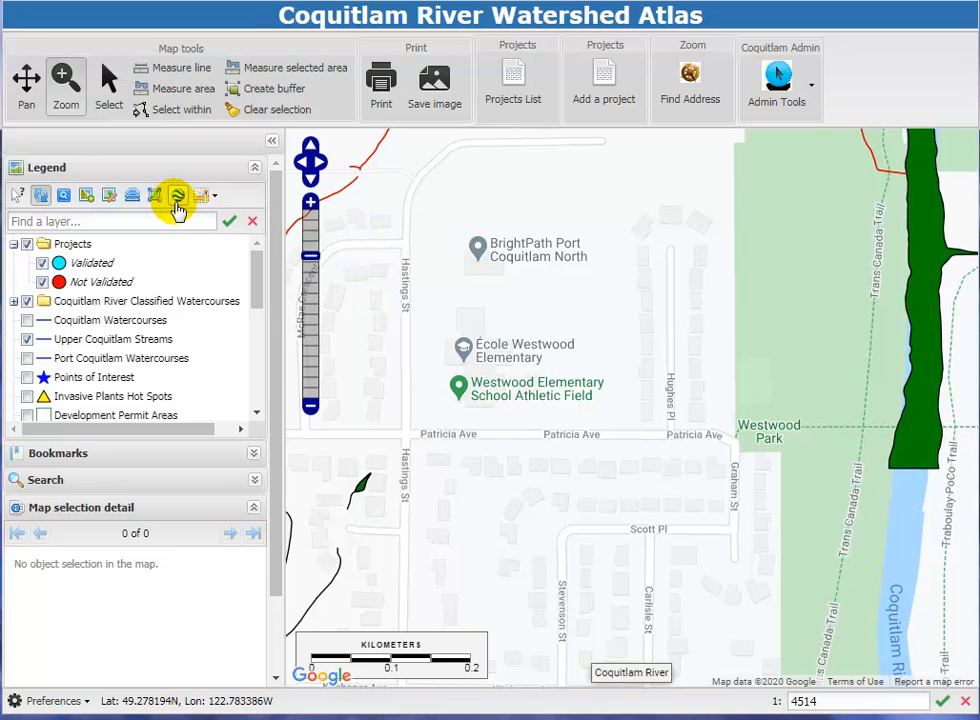
Try the Google Maps Roadmap and terrain basemaps and set the basemap to Google Maps - Hybrid.
left_click(210, 198)
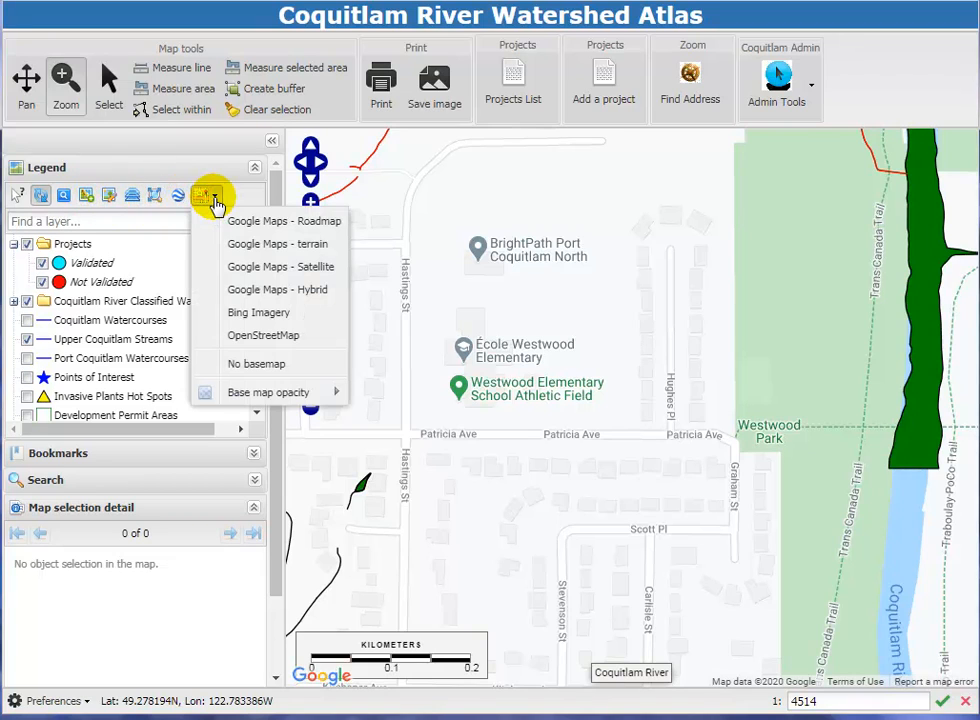
left_click(226, 220)
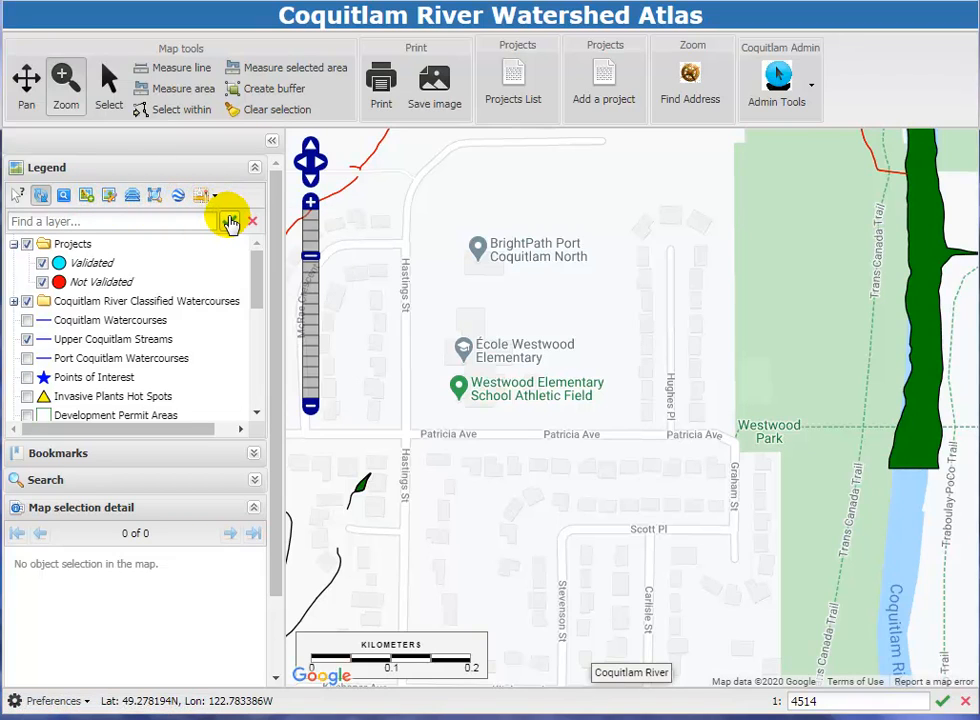
left_click(212, 199)
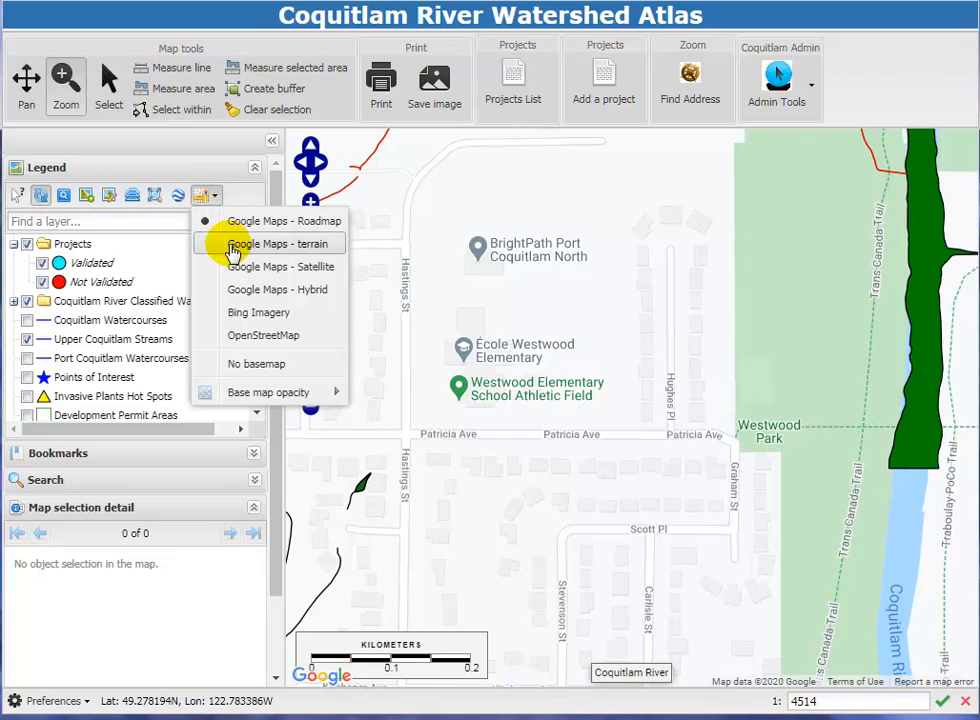
left_click(232, 248)
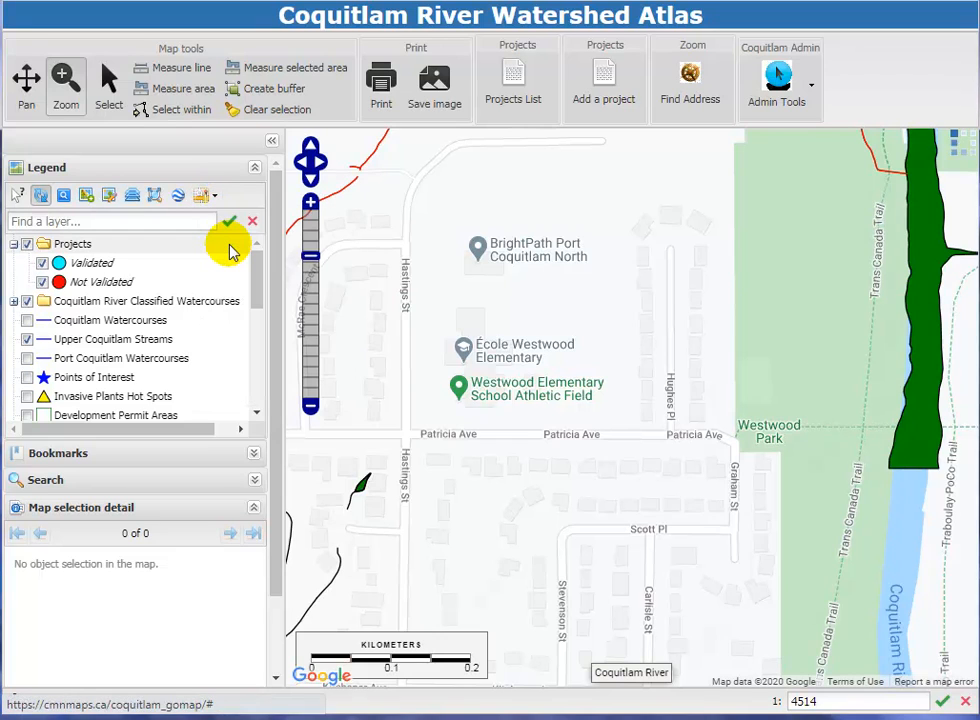
left_click(210, 197)
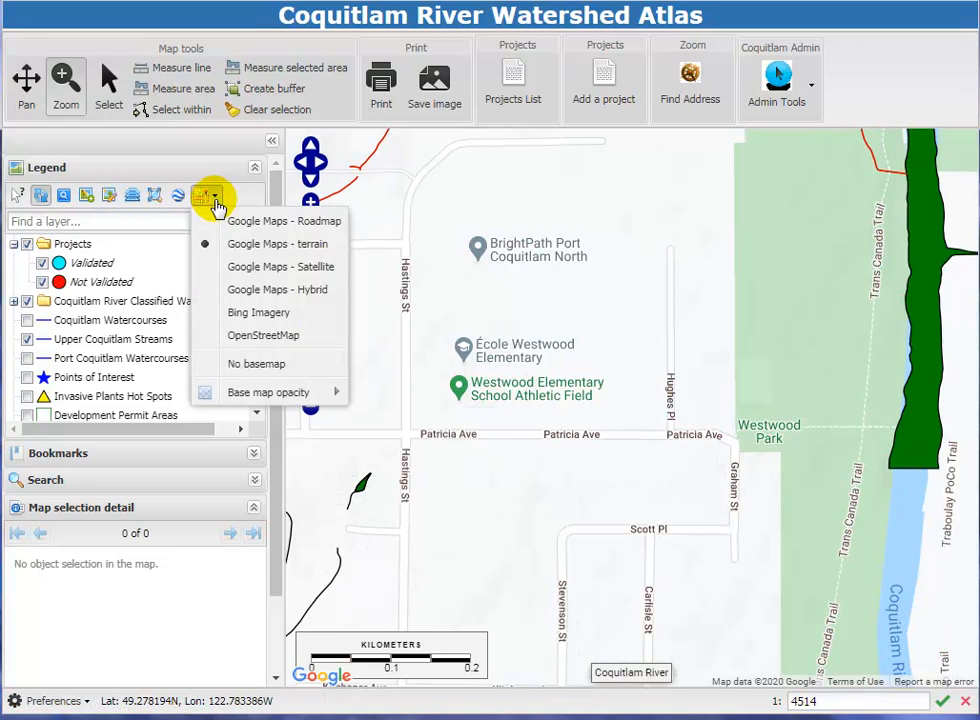
left_click(233, 290)
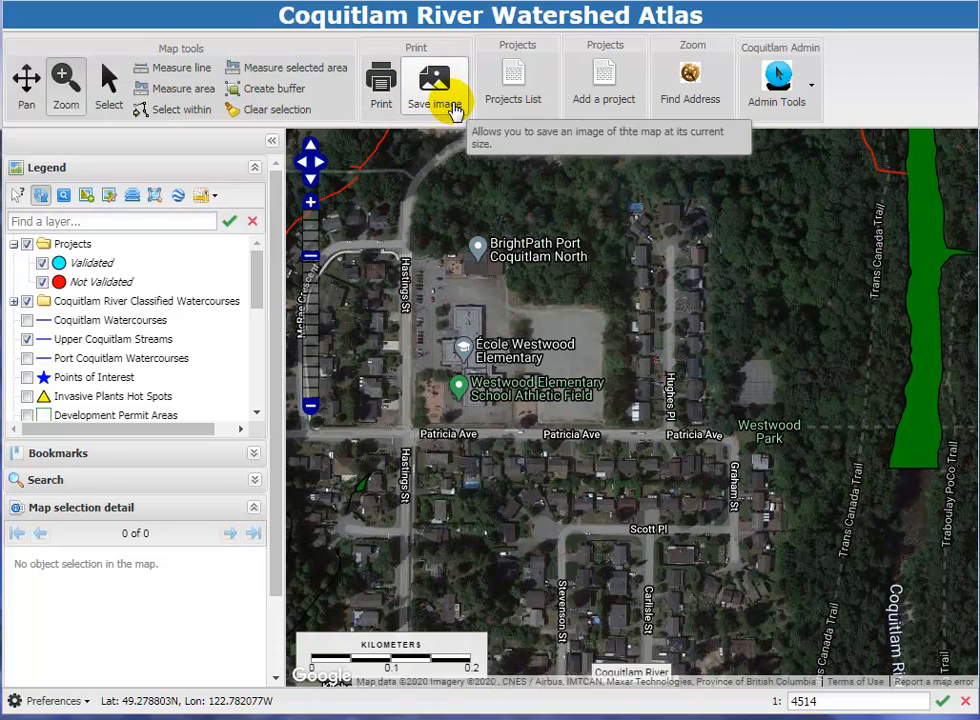
Export the Points of Interest layer as a KML file and dismiss the browser's download bar.
left_click(452, 110)
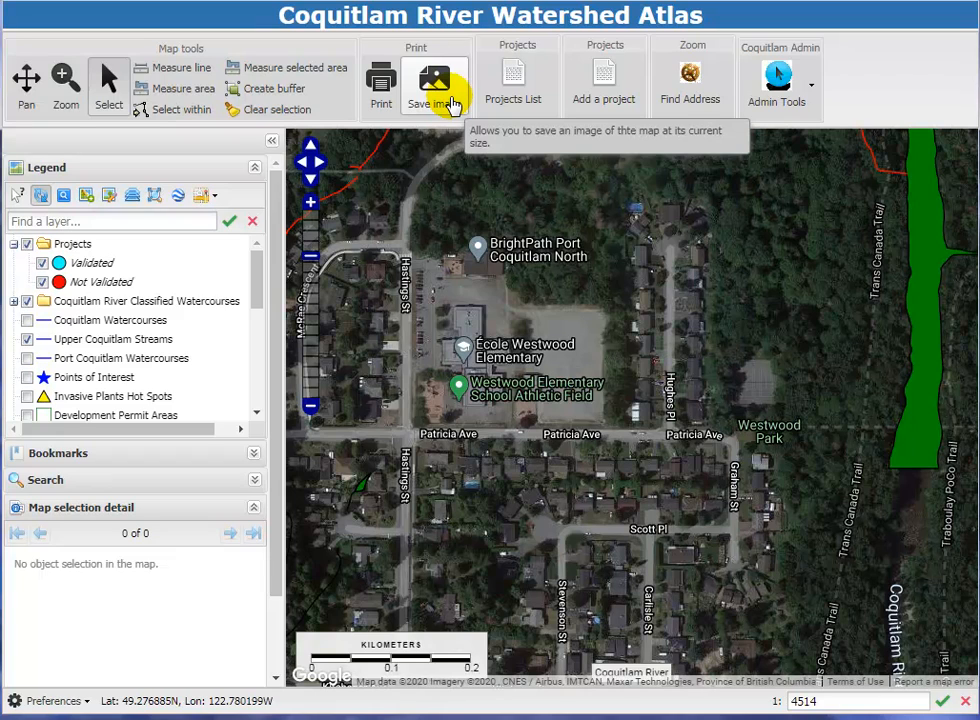
left_click(79, 384)
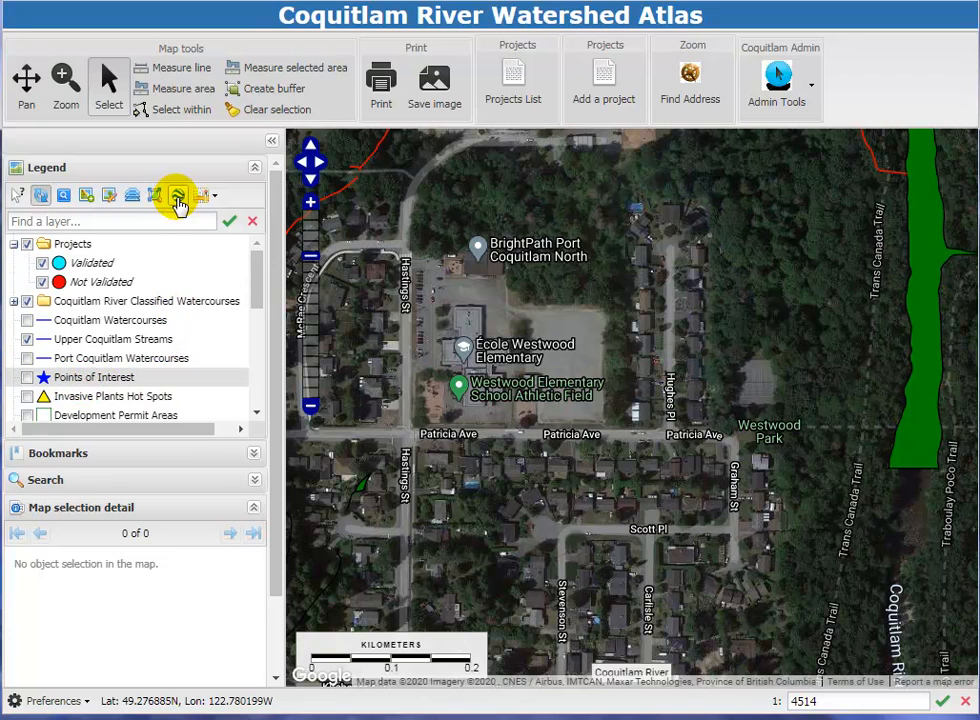
left_click(179, 203)
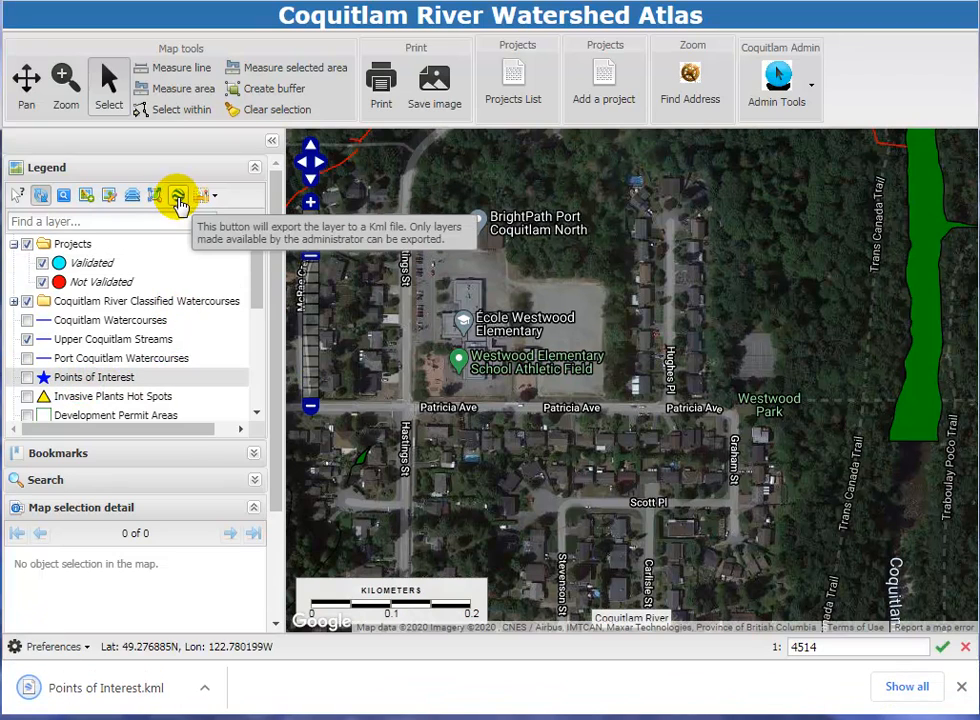
left_click(960, 688)
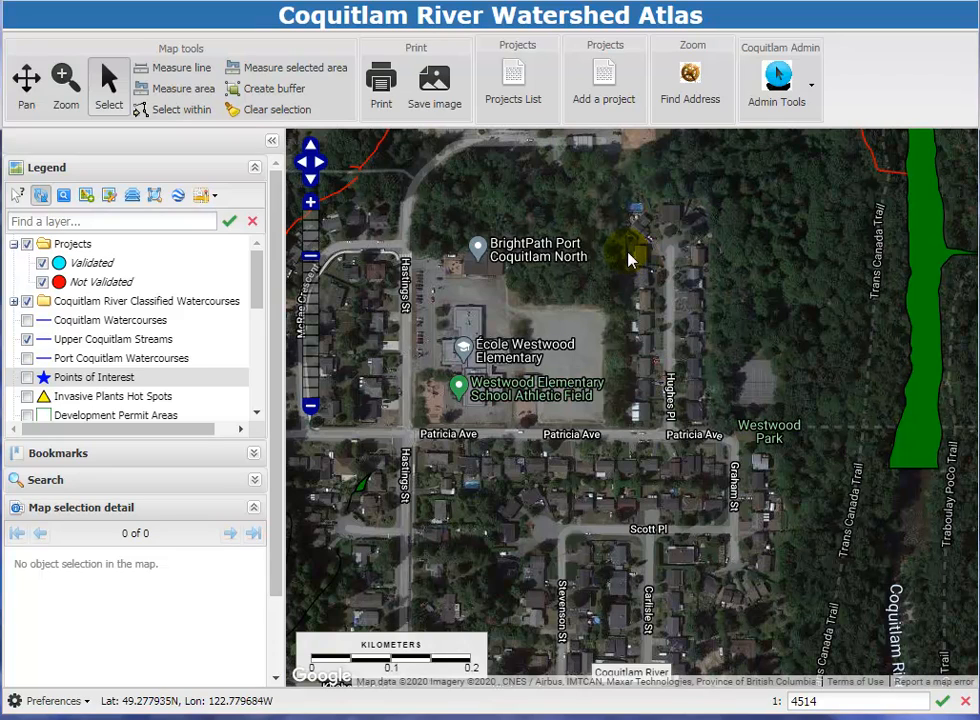
Start adding a project and sign in with the username Coquitlam and the account password.
left_click(604, 92)
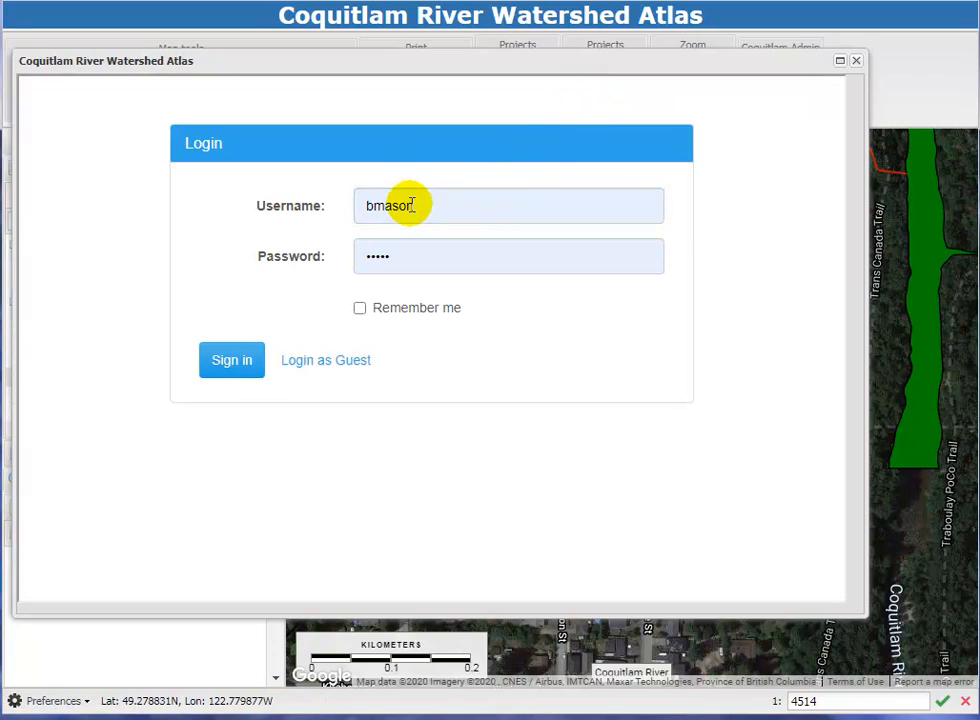
left_click(368, 205)
left_click_drag(368, 205, 452, 205)
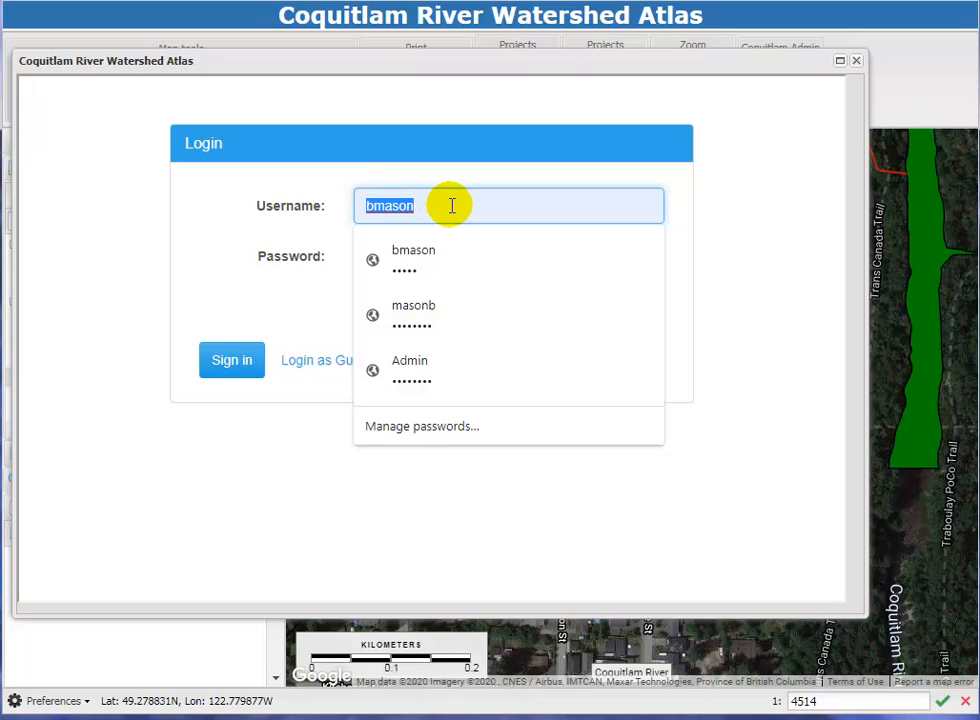
type("co")
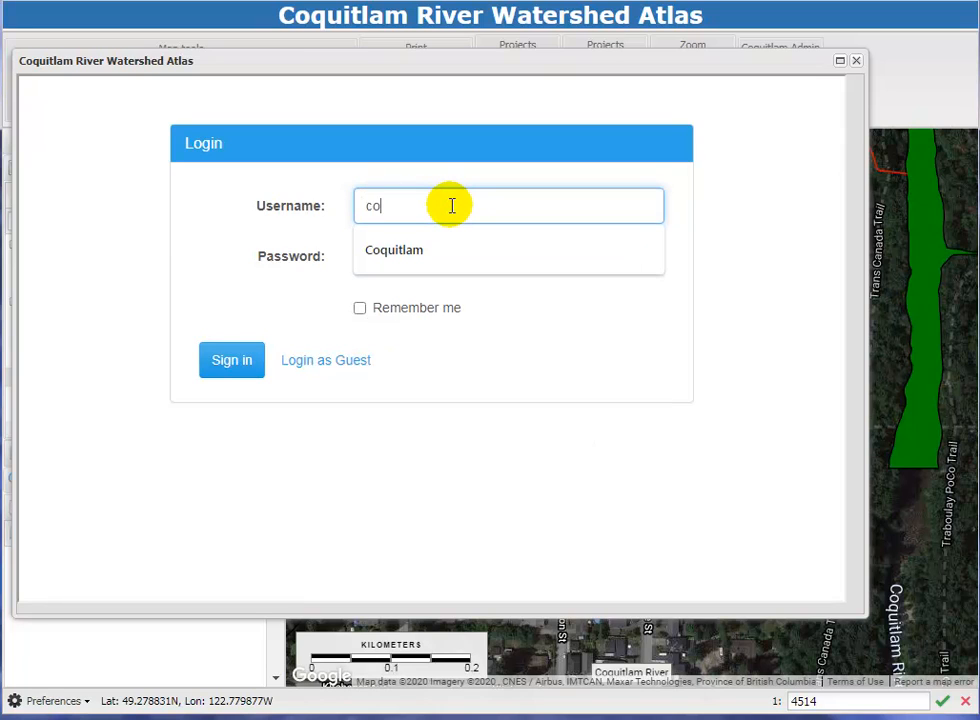
left_click(414, 251)
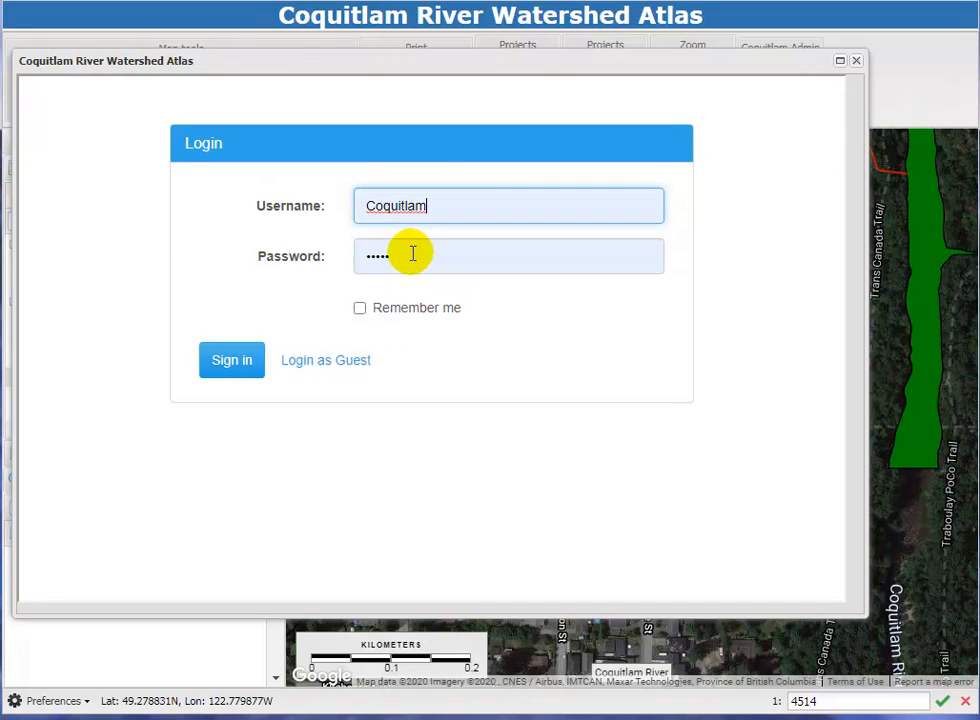
left_click(385, 256)
left_click_drag(388, 256, 358, 255)
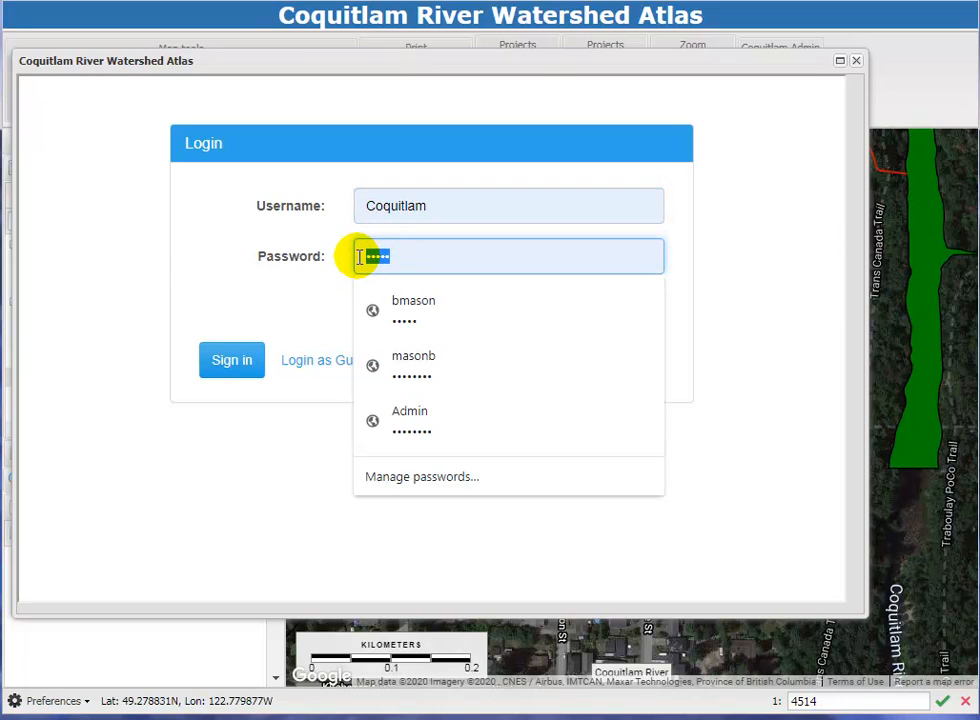
key("ctrl+v")
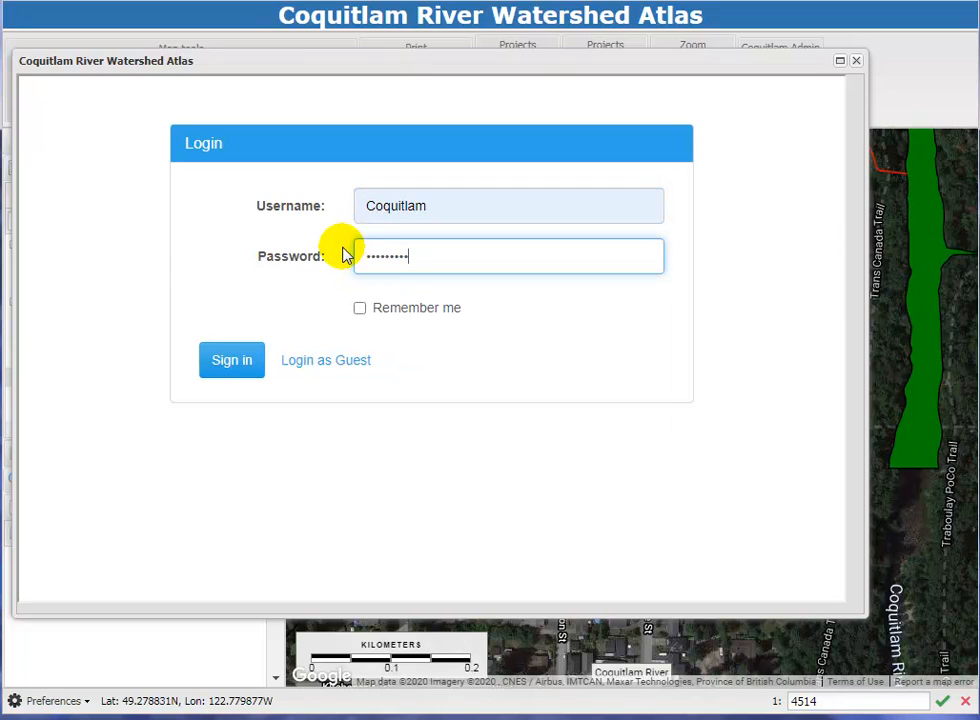
left_click(235, 361)
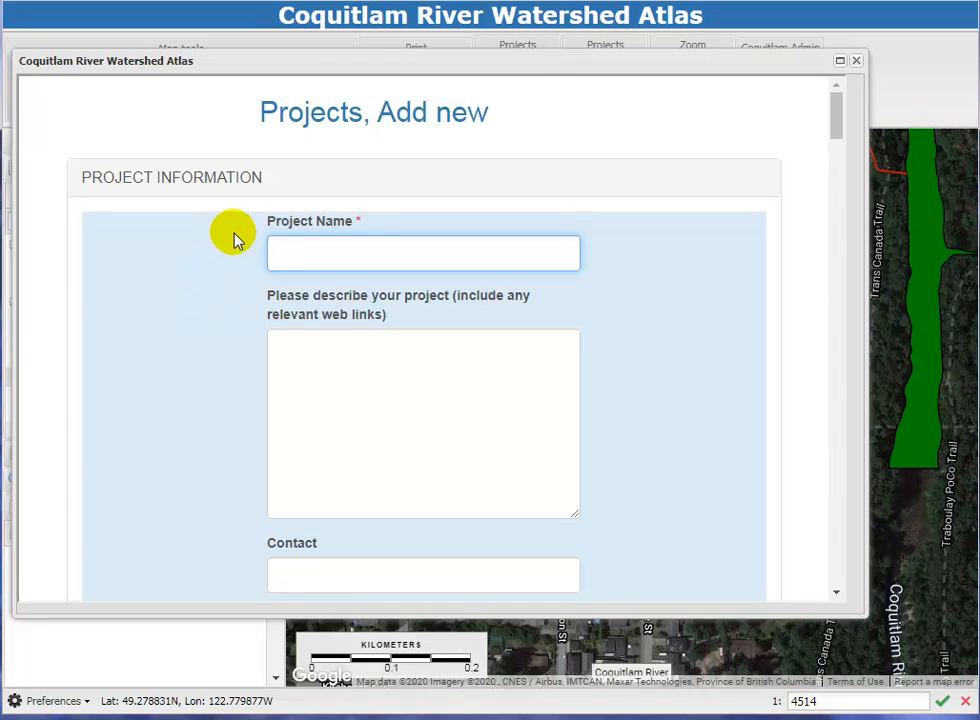
Name the project "This is a test project" and set its project type to a. Habitat Enhancement, Restoration or Creation.
type("T")
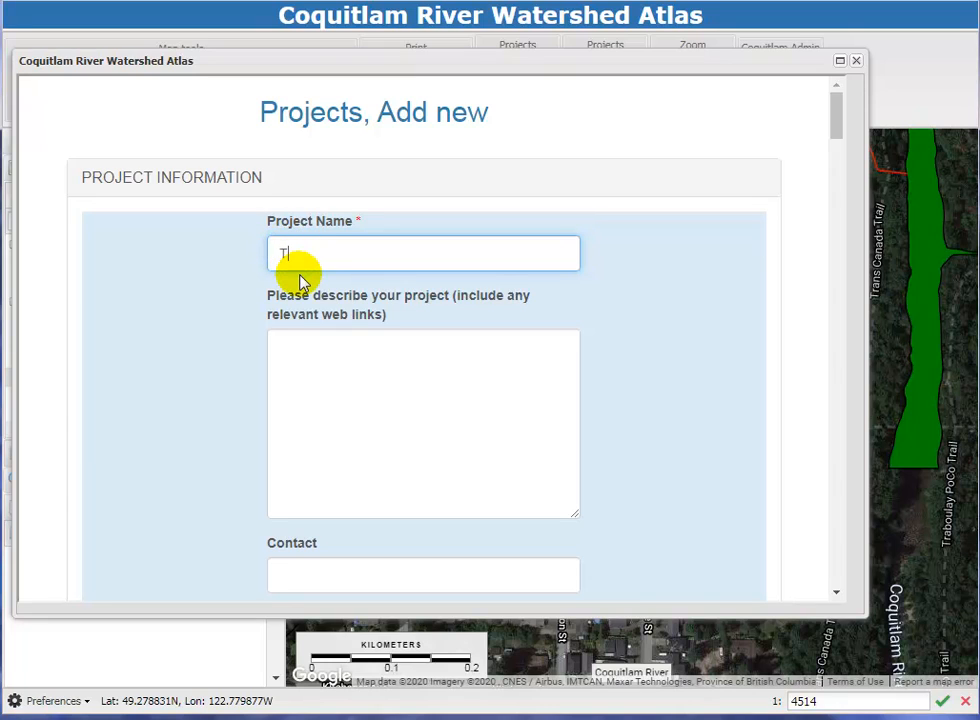
type("his is a test project")
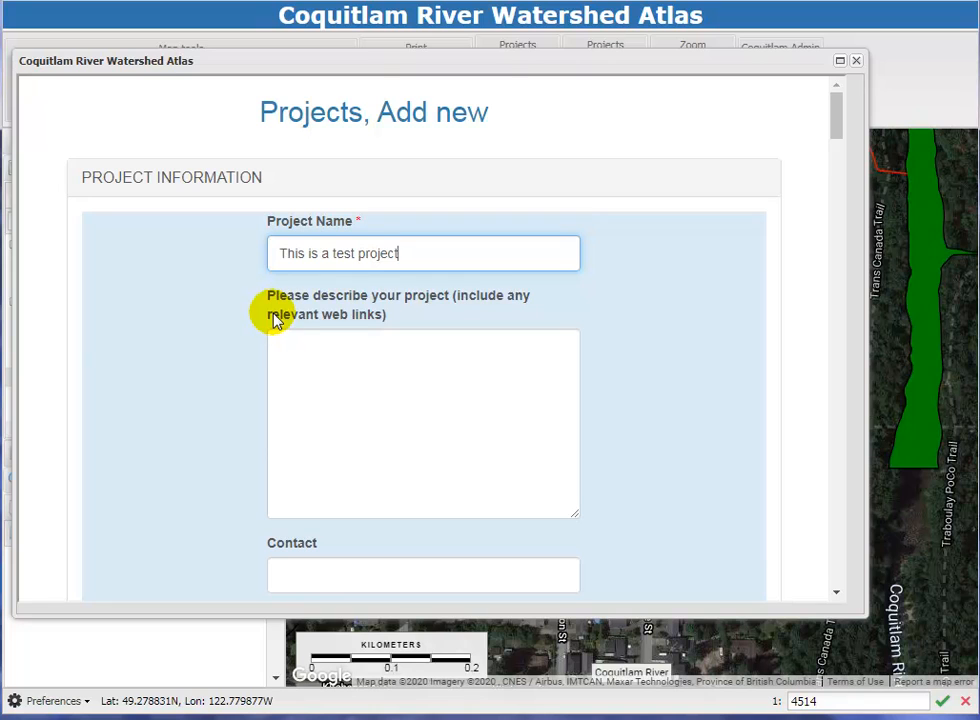
scroll(245, 322, "down", 5)
scroll(247, 324, "down", 2)
scroll(247, 324, "up", 5)
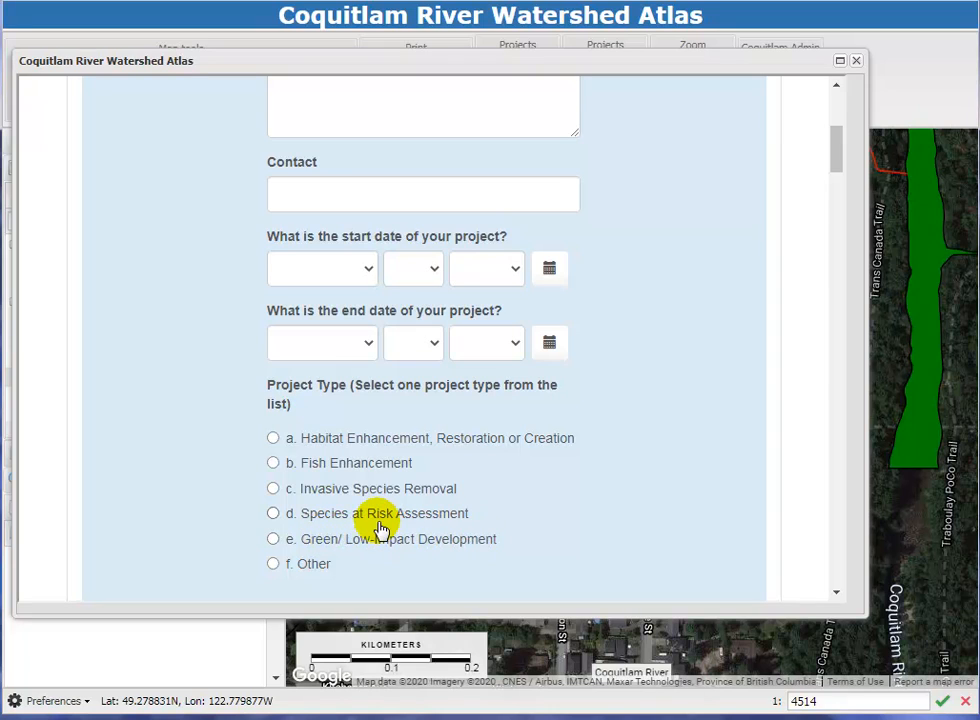
left_click(274, 439)
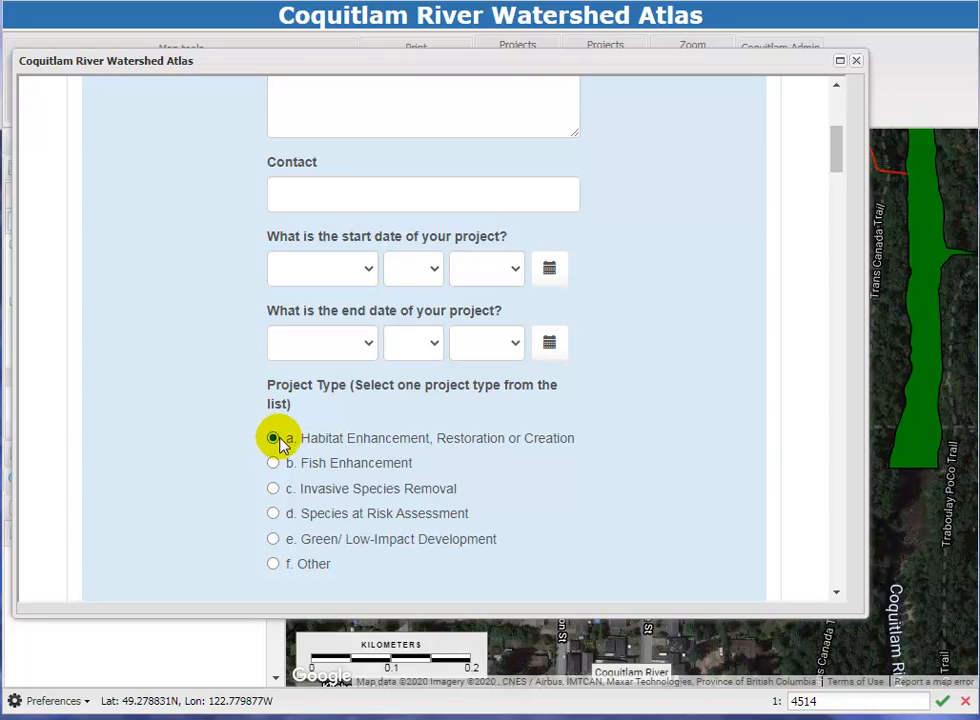
Add the project's location point on the map just east of Graham St, south of Westwood Park, at about 49.2762, -122.7780.
scroll(296, 409, "down", 5)
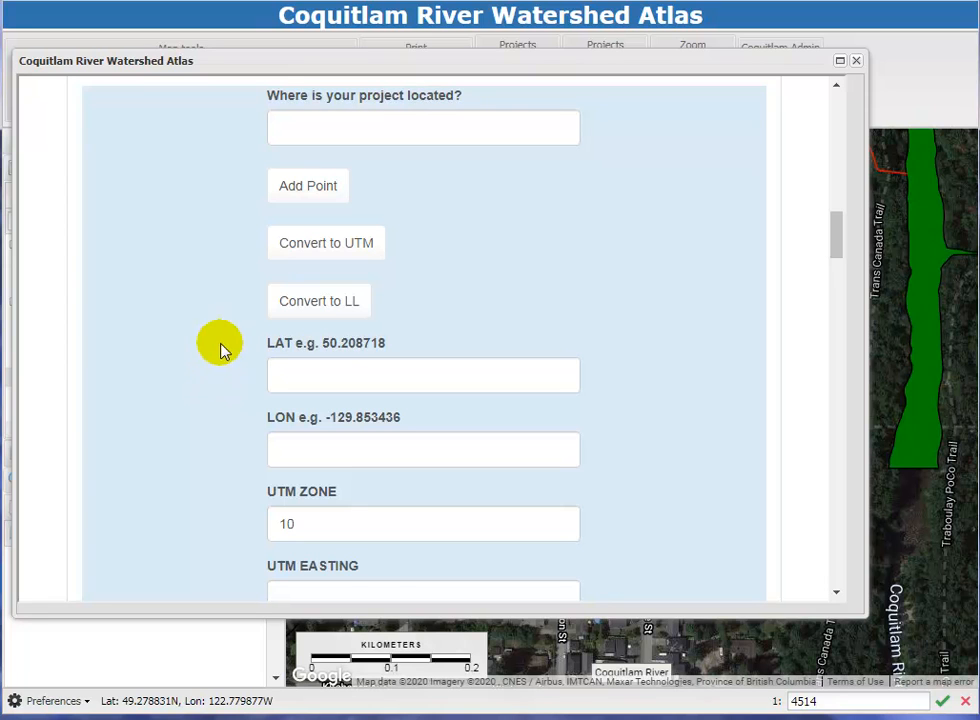
left_click(303, 199)
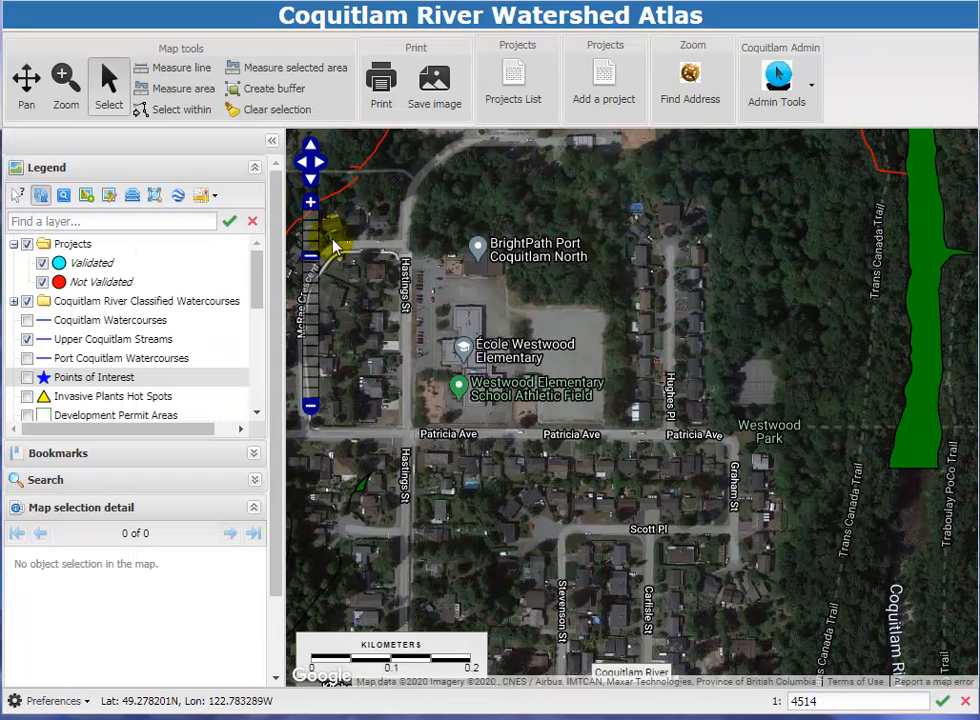
left_click(770, 485)
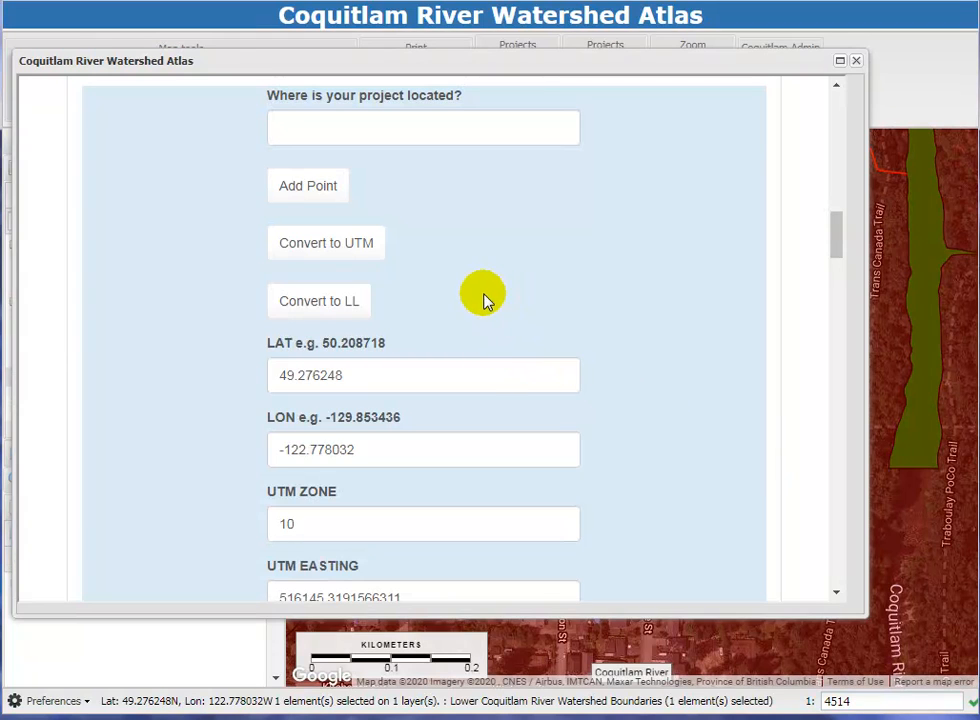
Review the project form from the dates, project type and photo upload through the type-specific questions to the admin validation section.
scroll(550, 240, "up", 3)
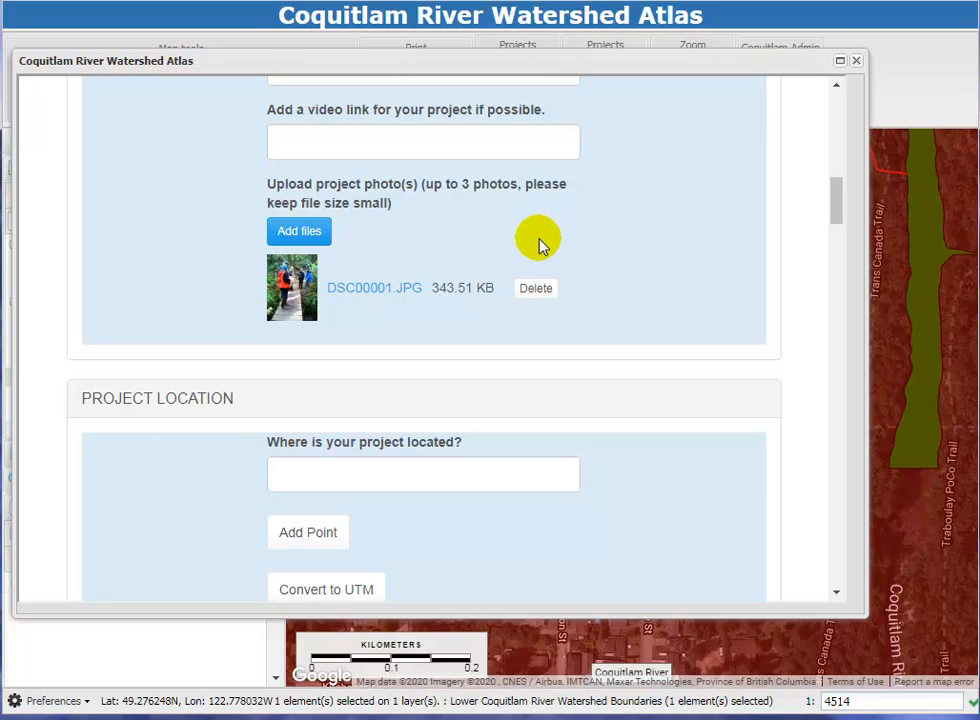
scroll(543, 243, "up", 2)
scroll(543, 248, "up", 4)
scroll(547, 267, "down", 1)
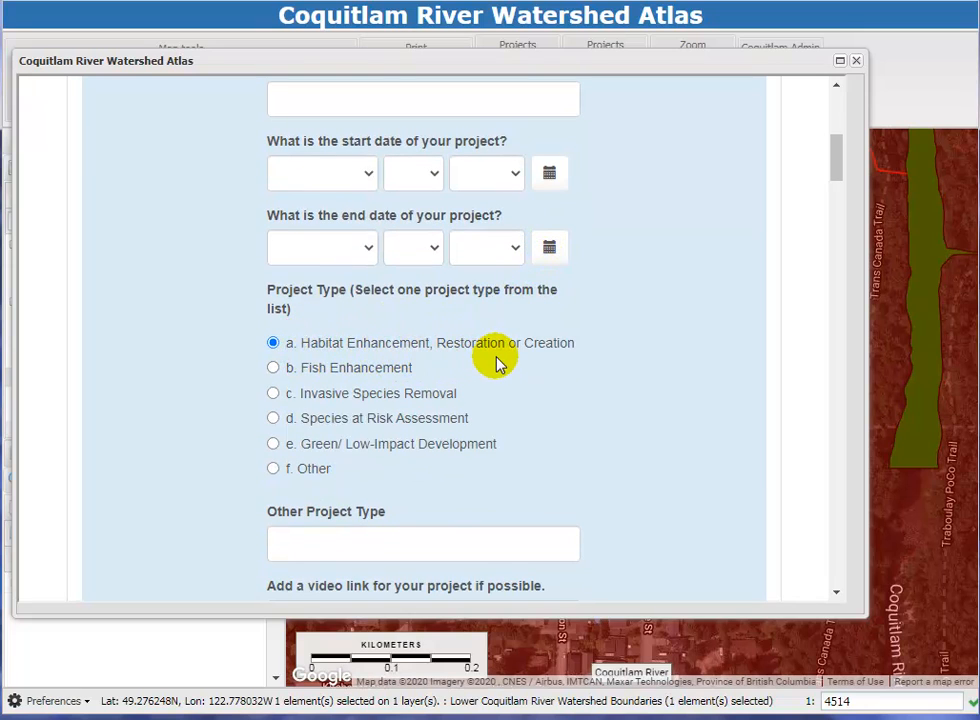
scroll(483, 318, "down", 5)
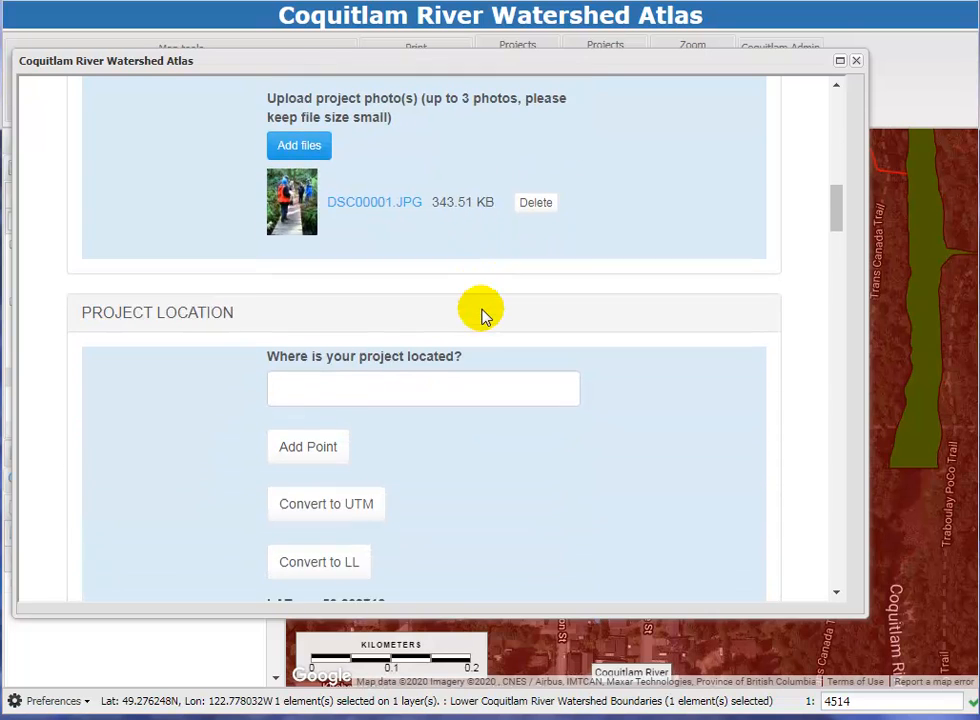
scroll(483, 312, "down", 9)
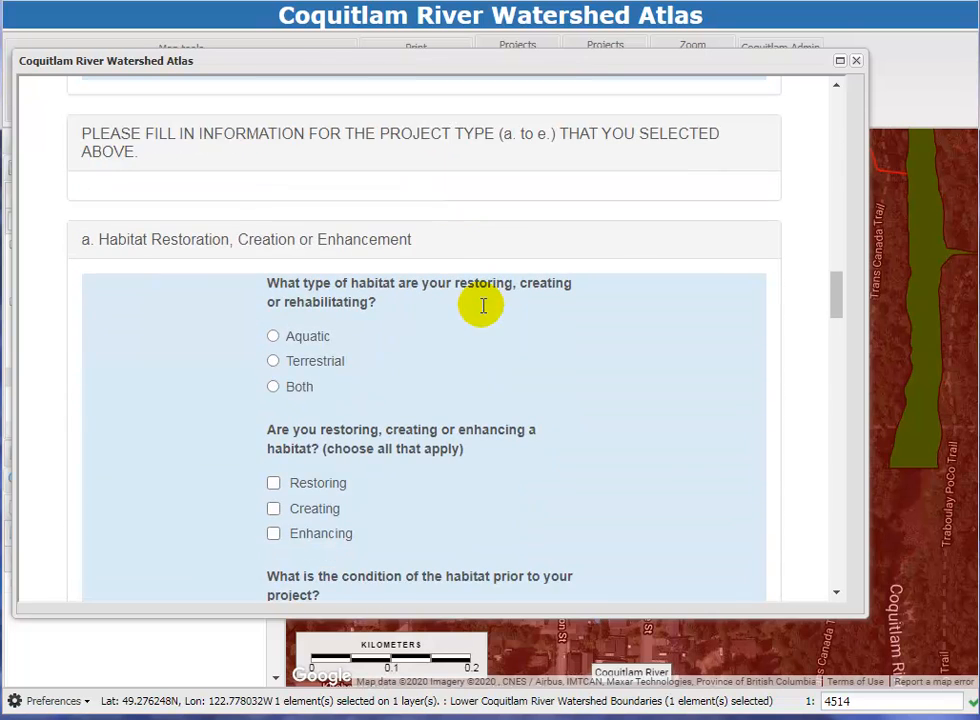
scroll(238, 295, "down", 1)
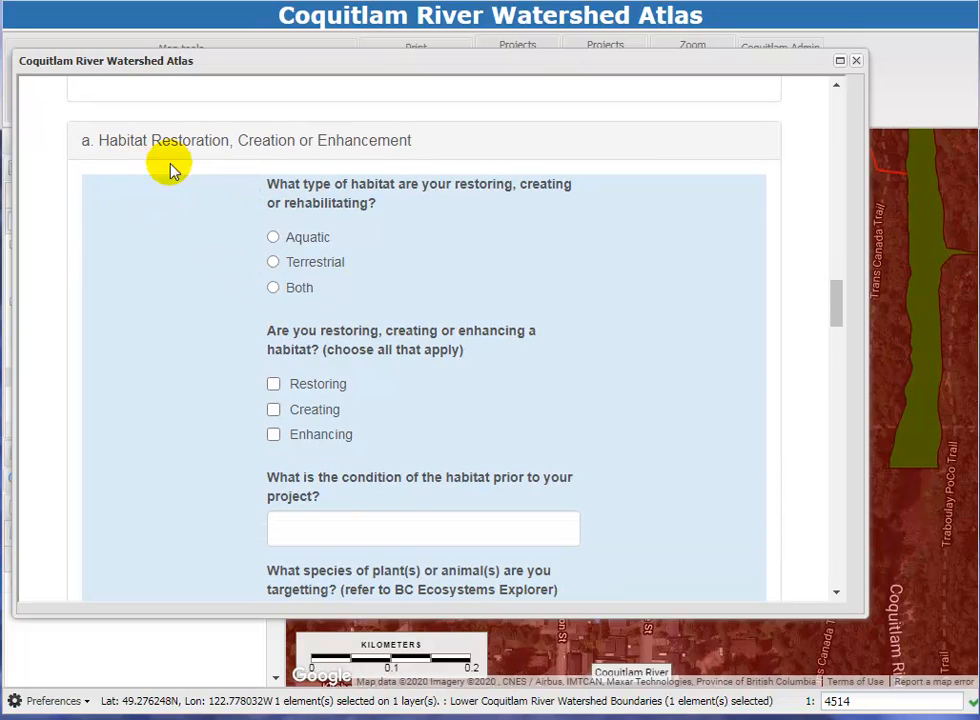
scroll(385, 300, "down", 1)
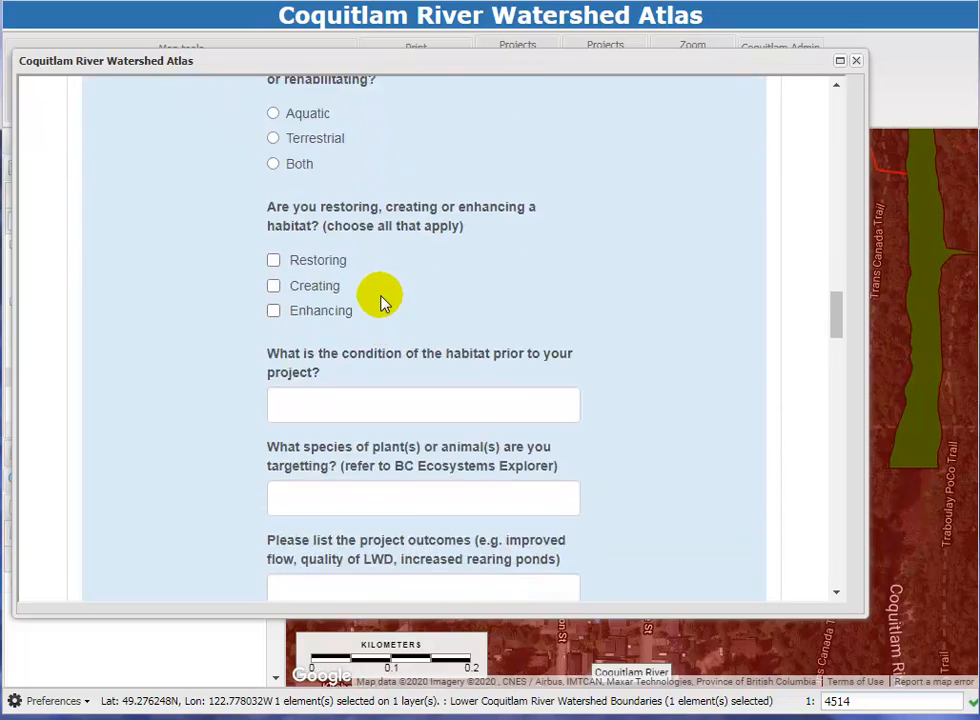
scroll(383, 300, "down", 1)
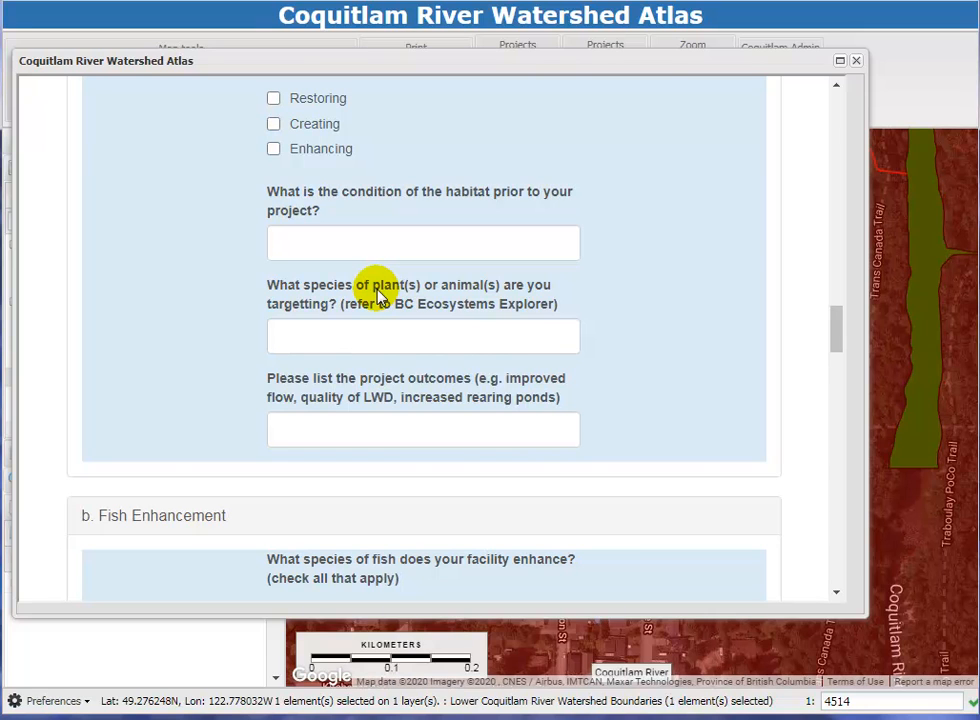
scroll(378, 293, "down", 10)
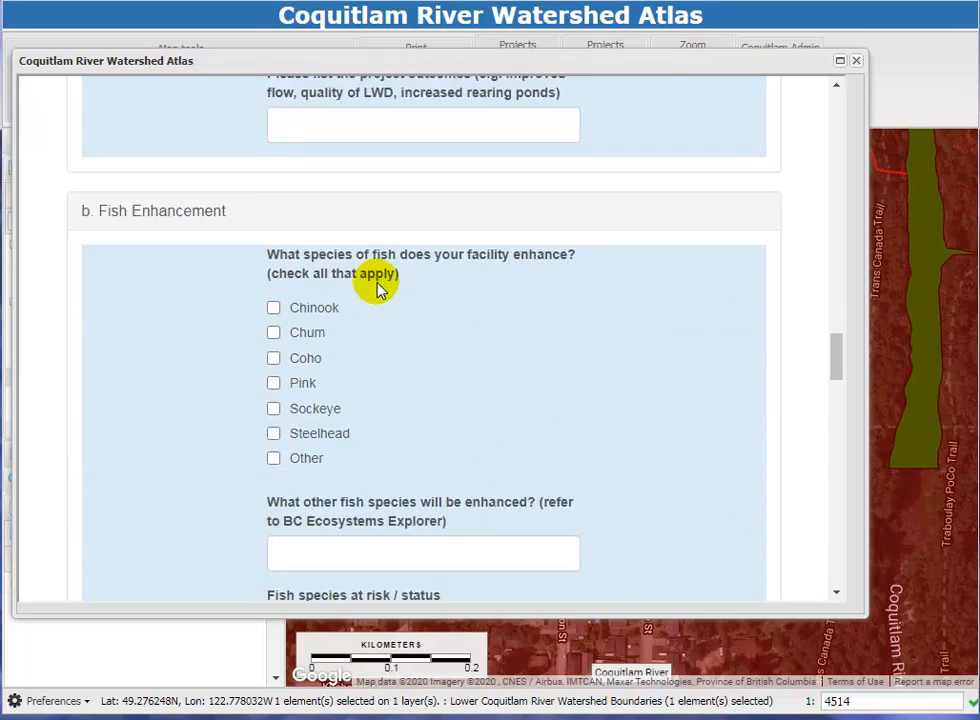
scroll(378, 287, "down", 10)
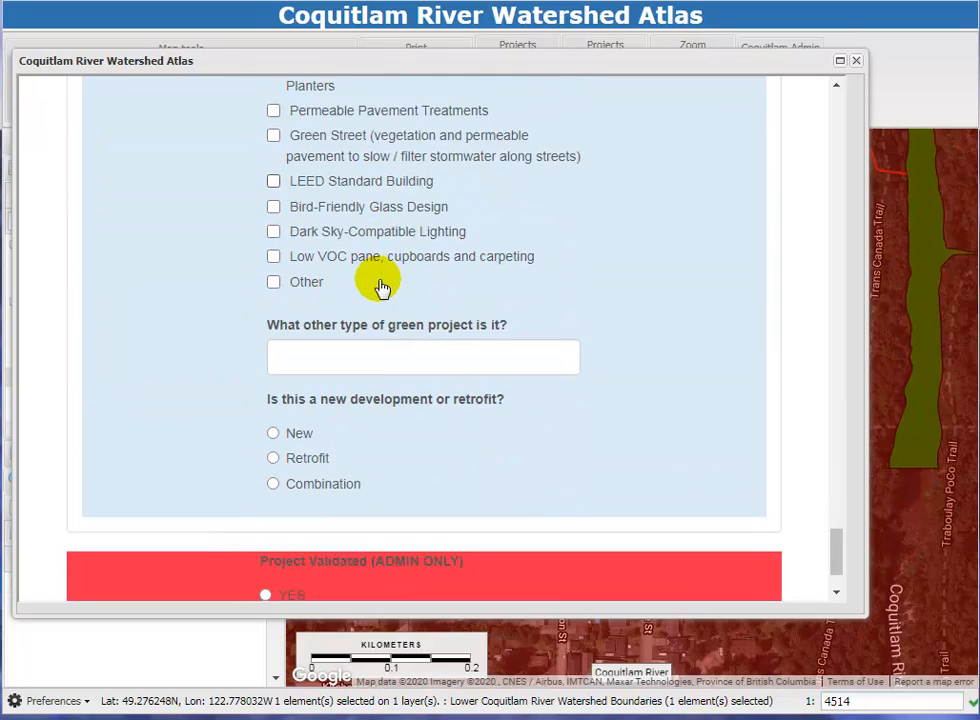
Save the new project record, return to the projects list and find the new entry at its end.
left_click(289, 580)
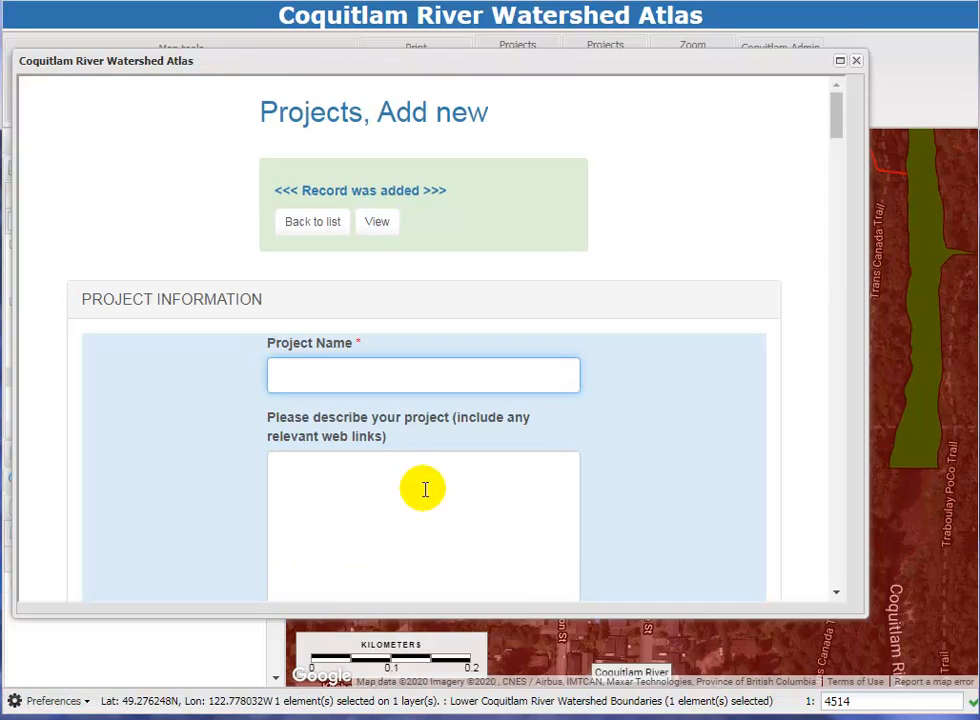
left_click(318, 228)
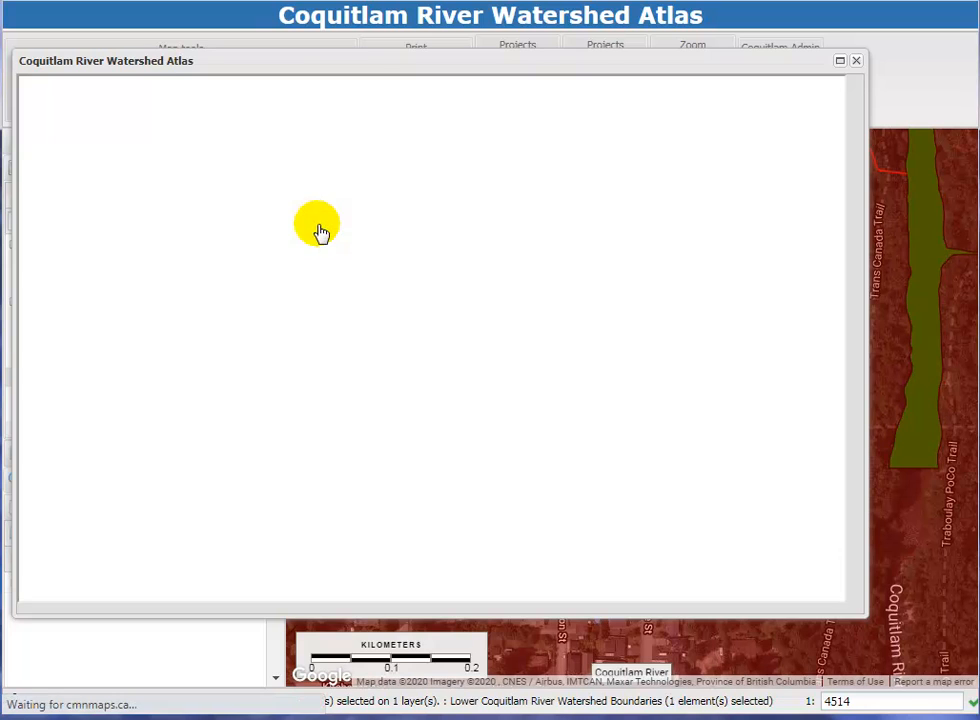
left_click_drag(830, 215, 835, 572)
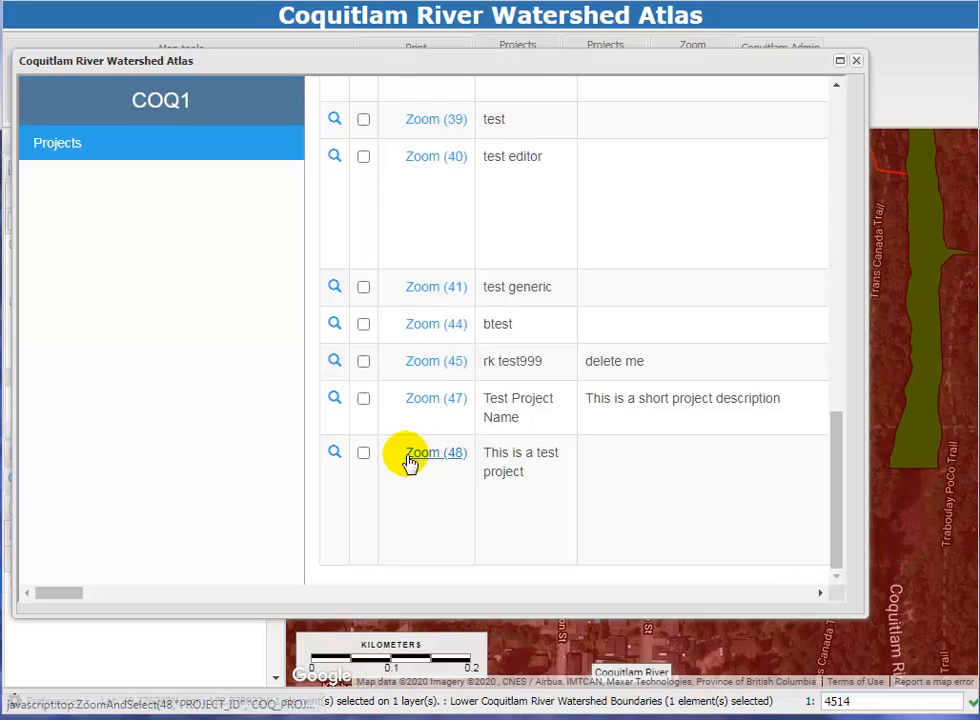
Close the projects list and pan the map to refresh it around the new project's location near Graham St.
left_click(858, 62)
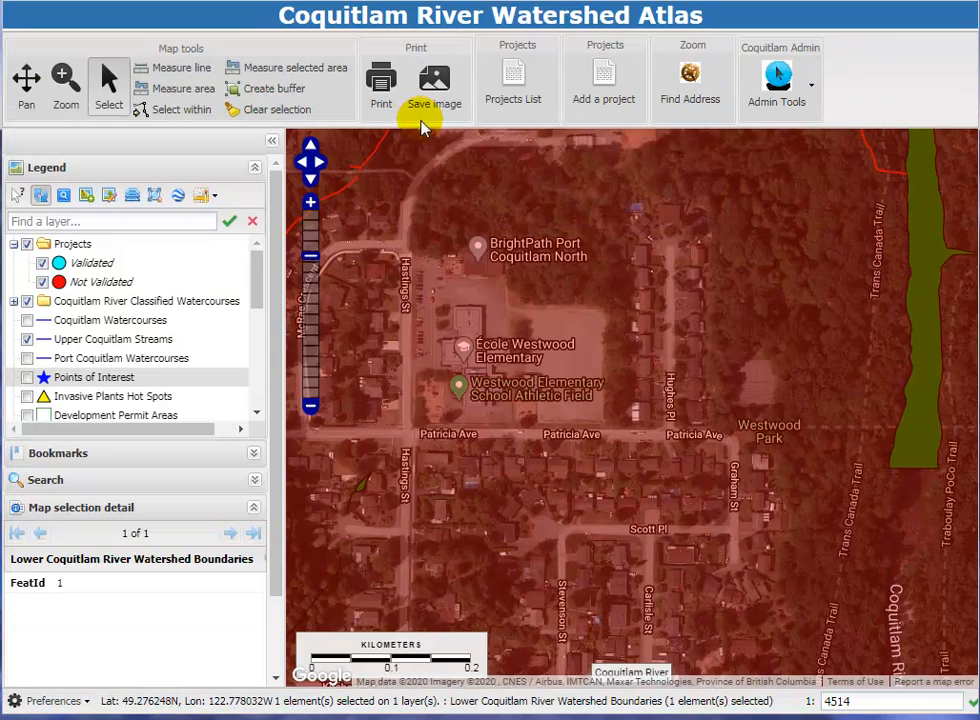
left_click(33, 105)
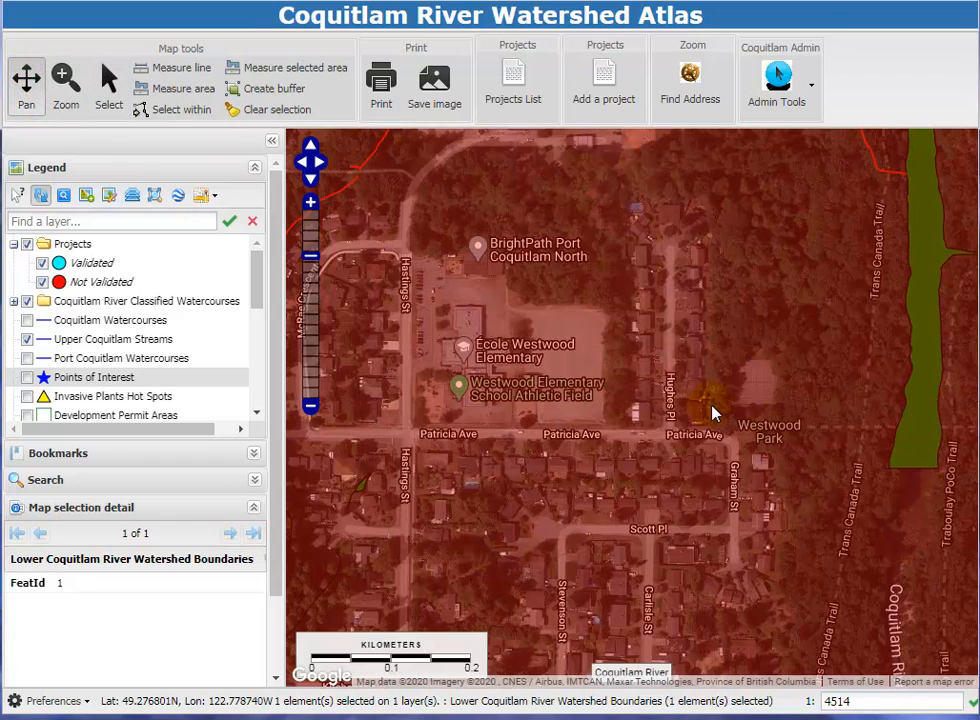
left_click_drag(704, 402, 618, 366)
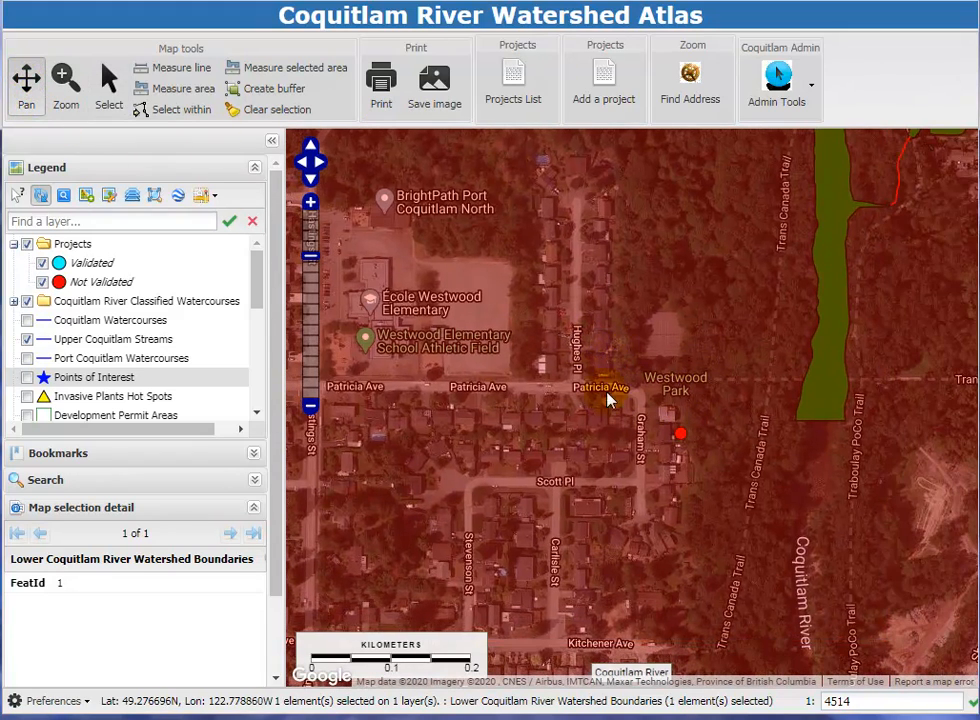